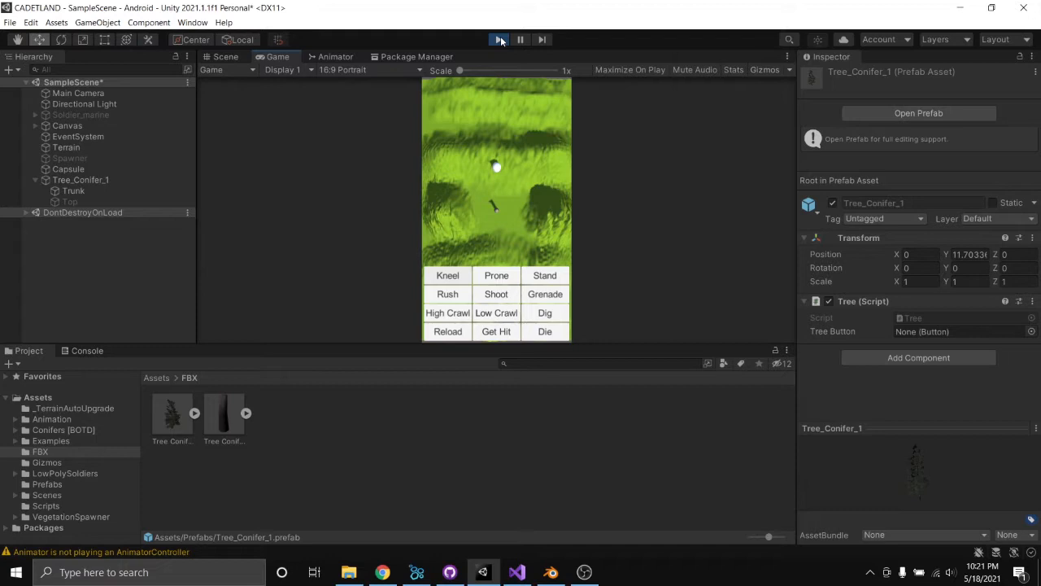
Step: Stop play mode and add the PF Conifer Medium BOTD prefab from the Conifers [BOTD] Built-in RP Prefabs folder to the scene
click(498, 40)
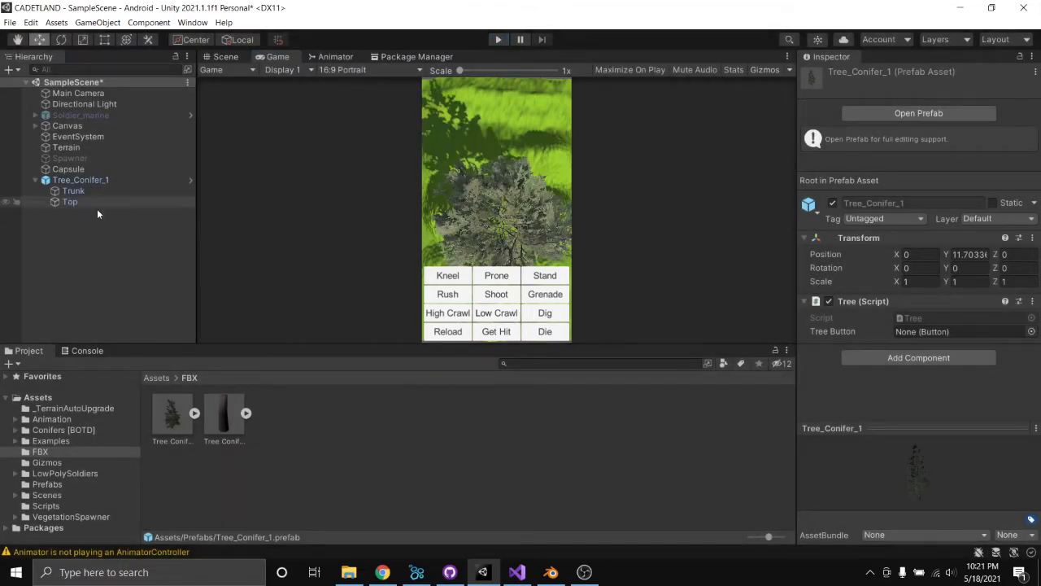
click(48, 431)
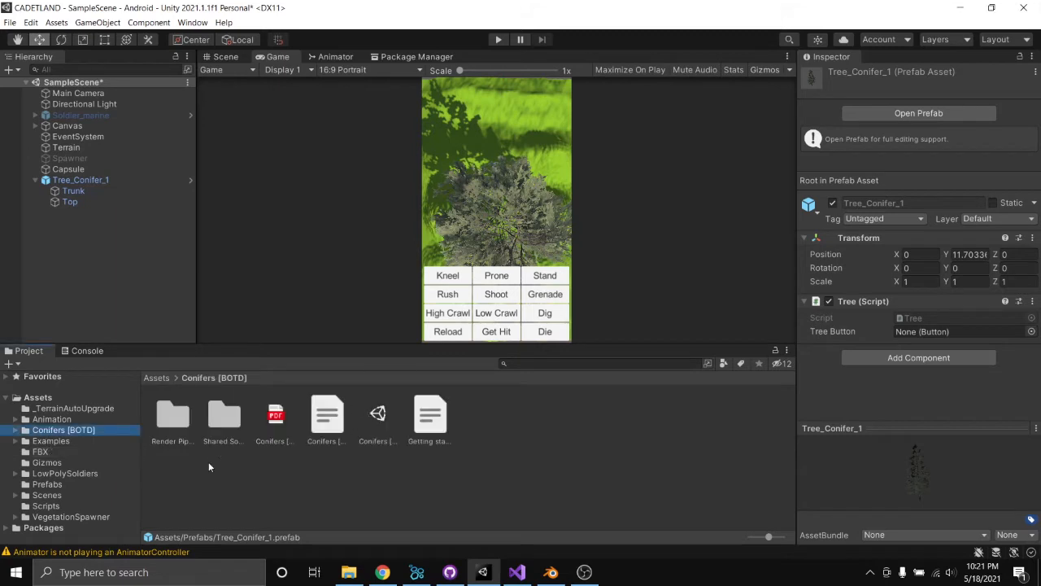
click(15, 429)
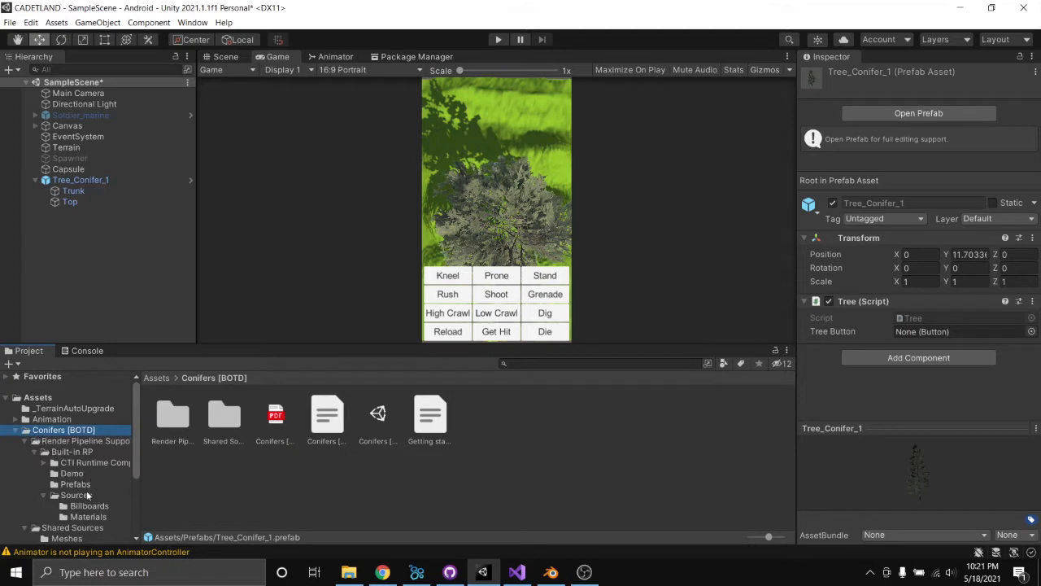
click(76, 484)
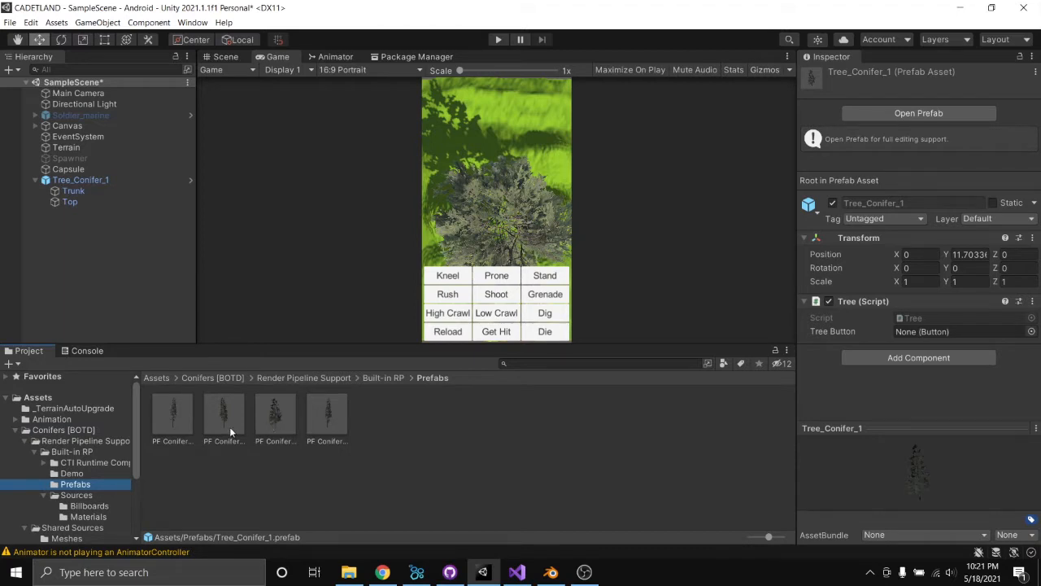
drag(230, 427, 57, 228)
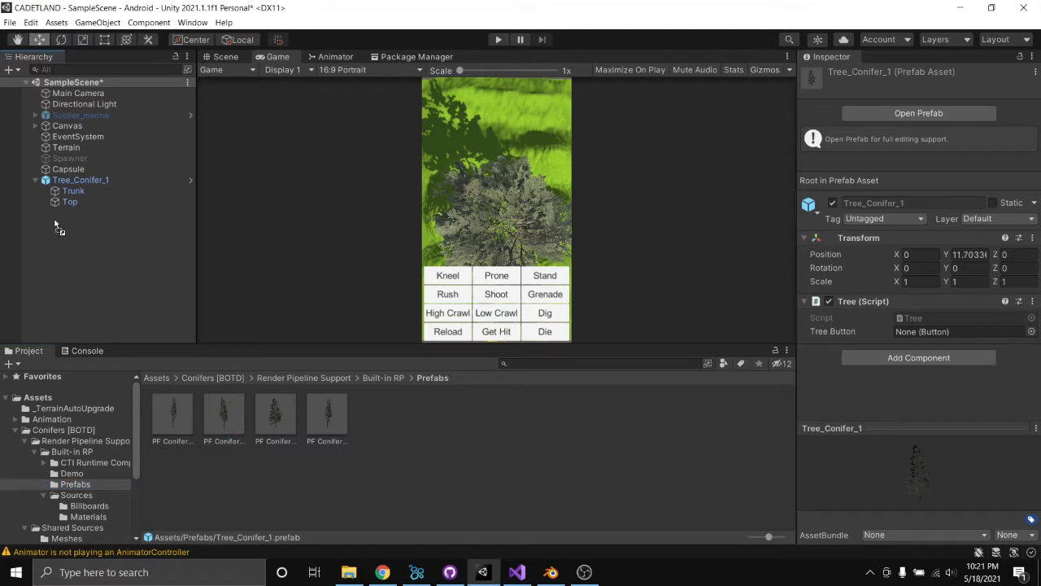
drag(56, 228, 56, 219)
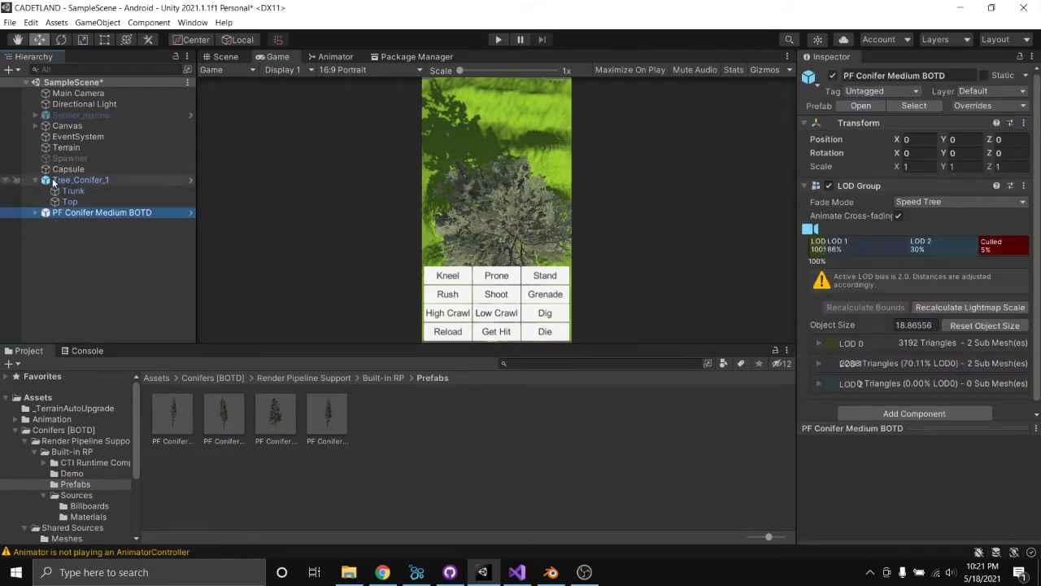
Step: Deactivate Tree_Conifer_1 and set the scale of PF Conifer Medium BOTD to 1.4 on all axes
click(57, 179)
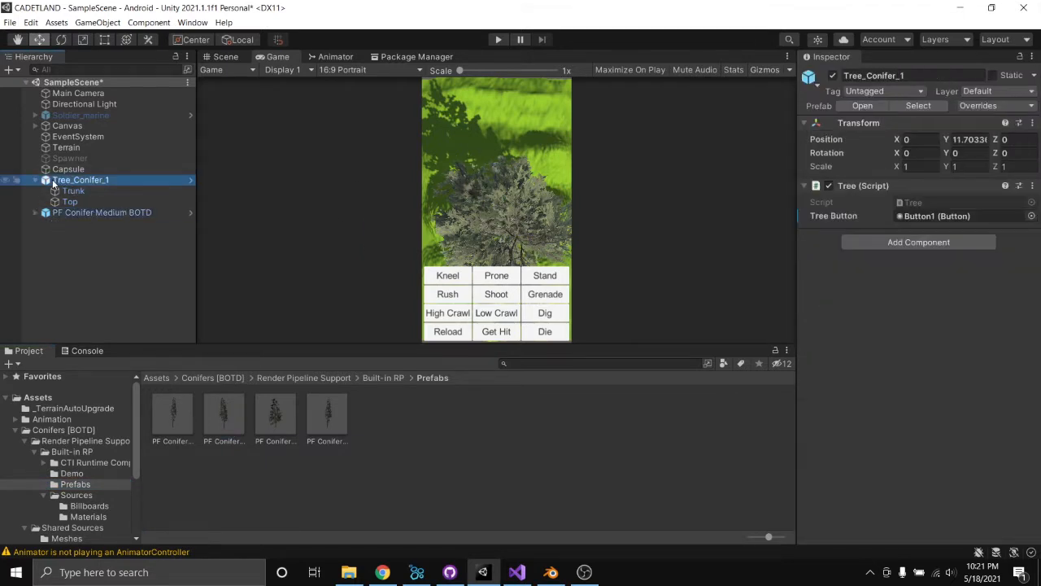
click(831, 76)
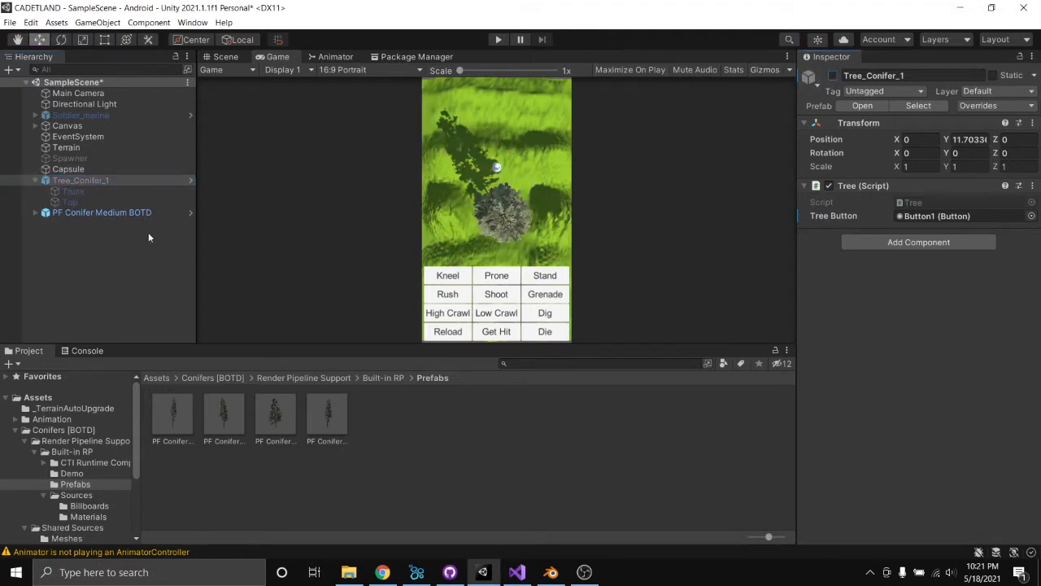
click(70, 215)
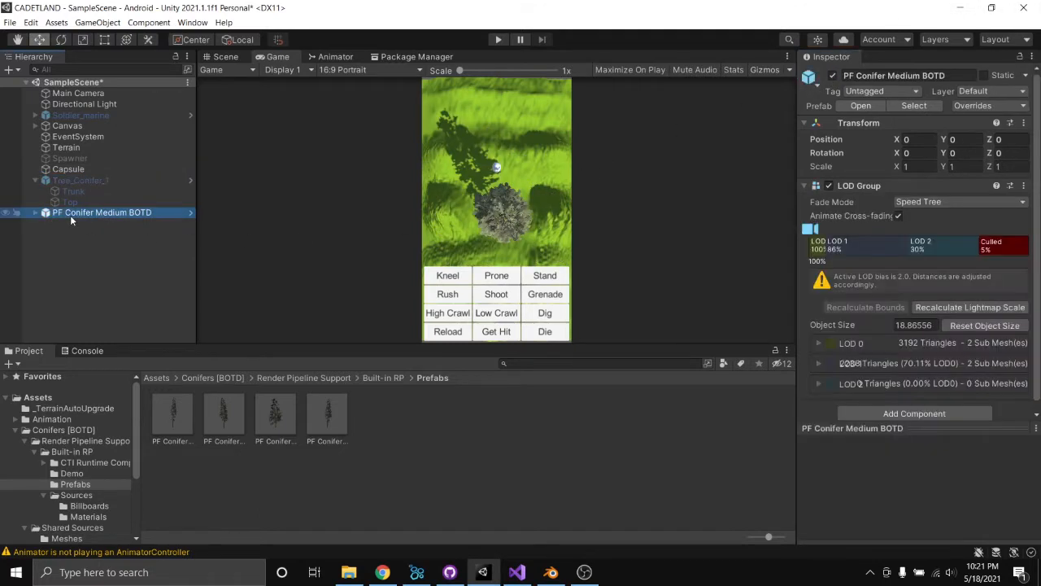
click(916, 167)
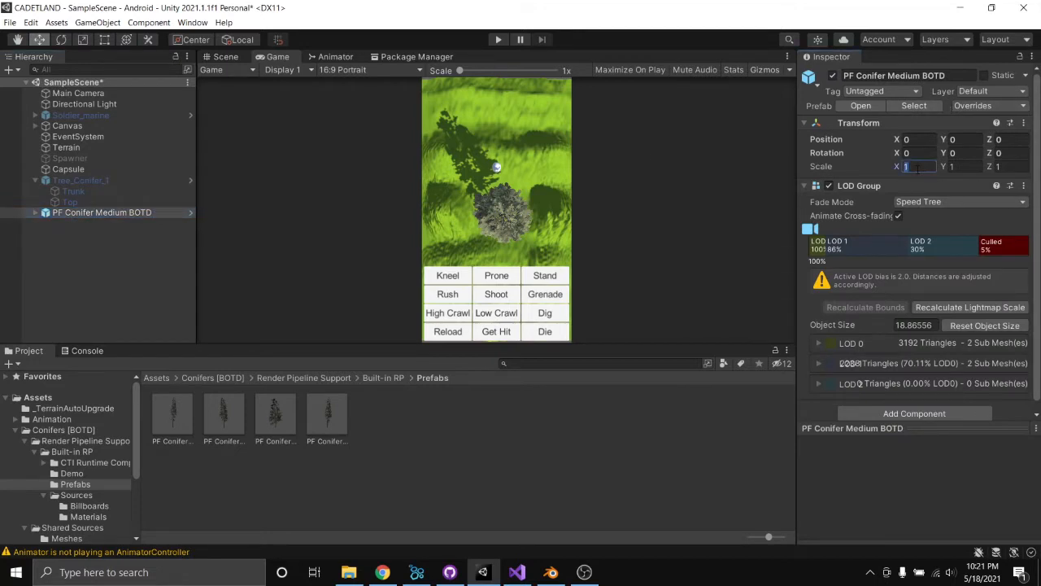
key(BackSpace)
text(3)
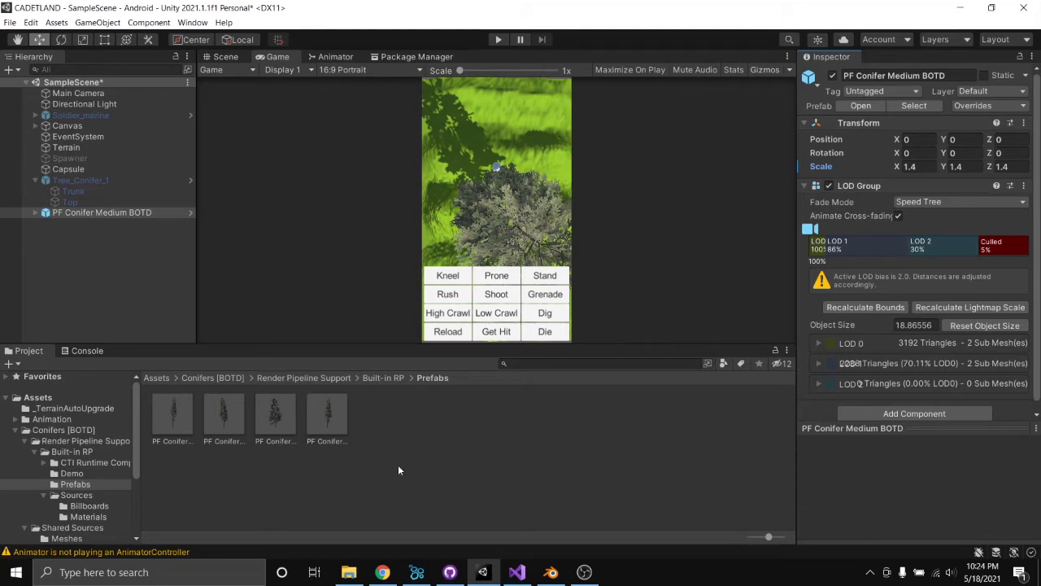
click(582, 573)
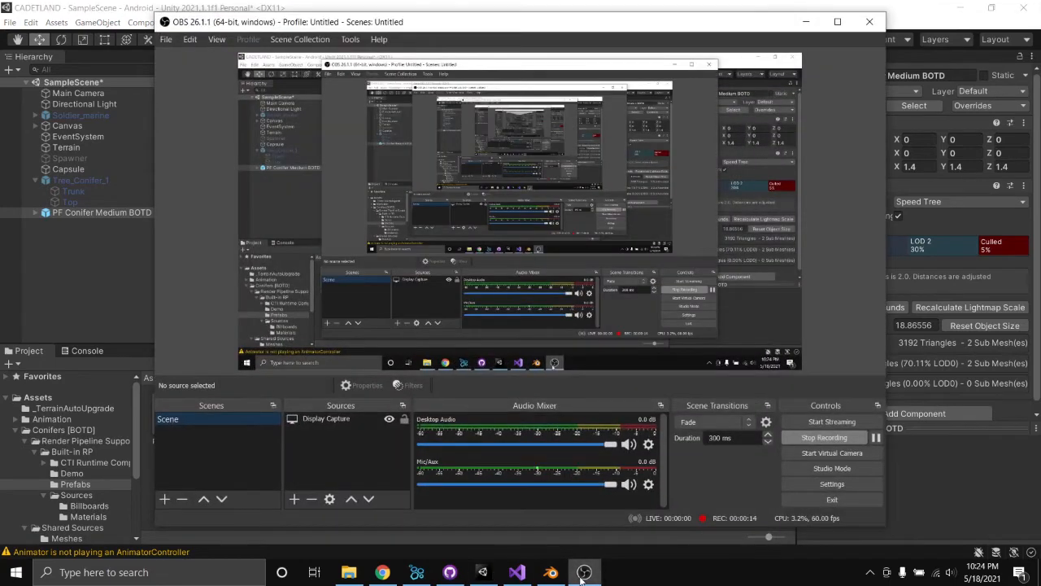
click(802, 22)
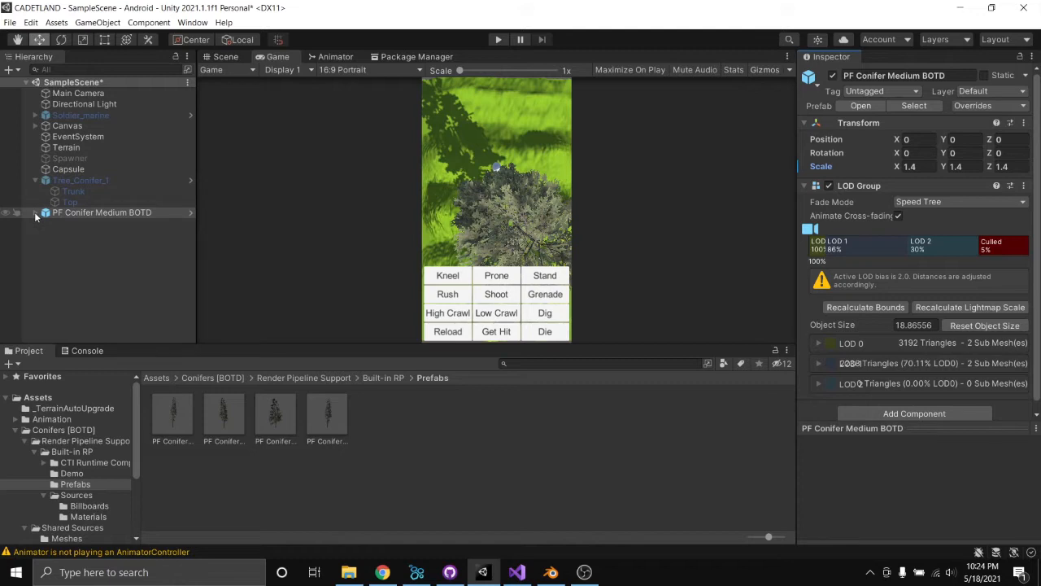
Step: Duplicate Conifer Medium BOTD LOD1 inside PF Conifer Medium BOTD and rename the copy Tree Conifer 2
click(34, 212)
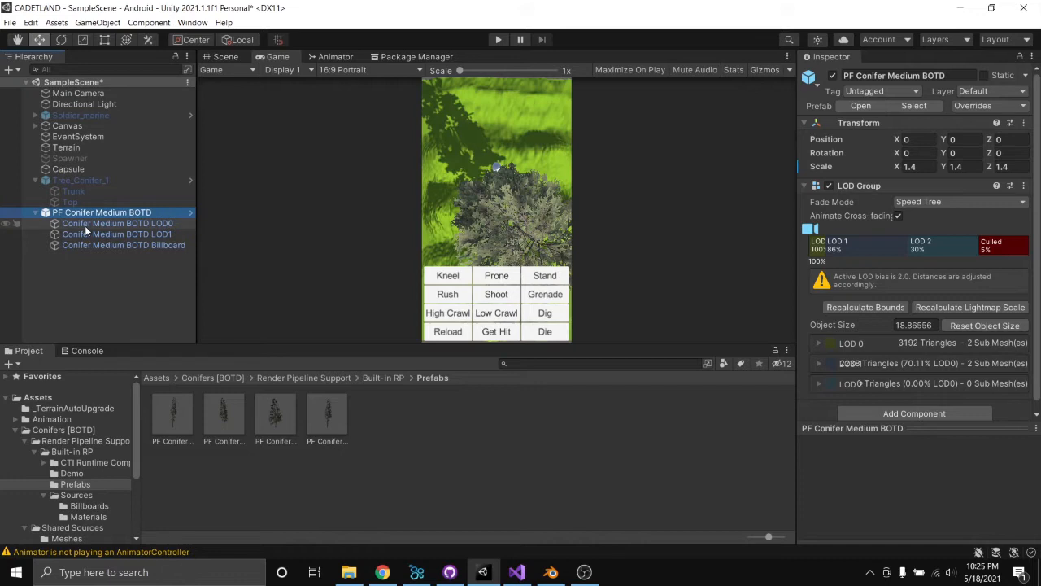
click(162, 234)
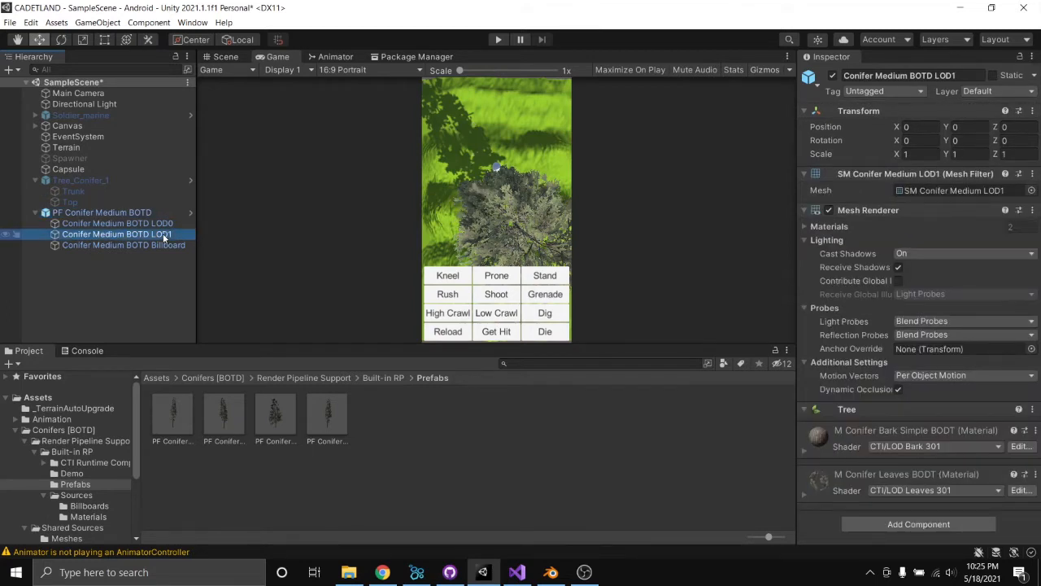
right_click(163, 237)
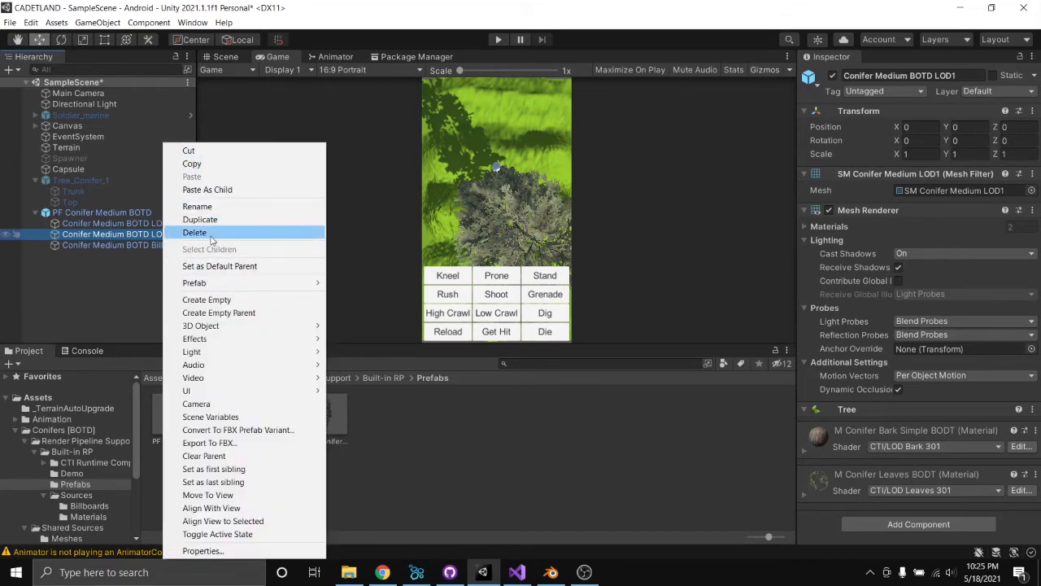
click(201, 219)
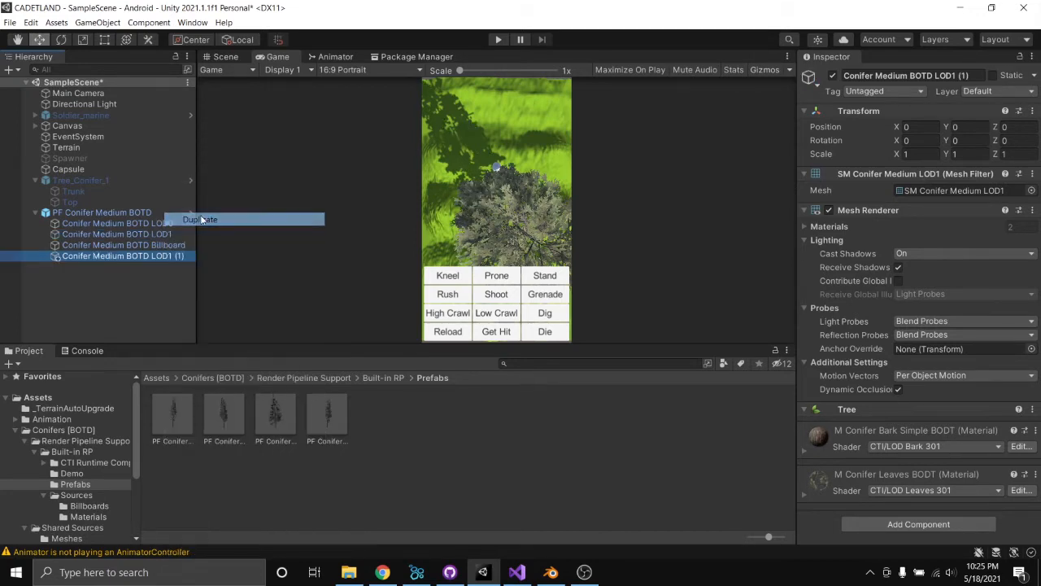
right_click(162, 256)
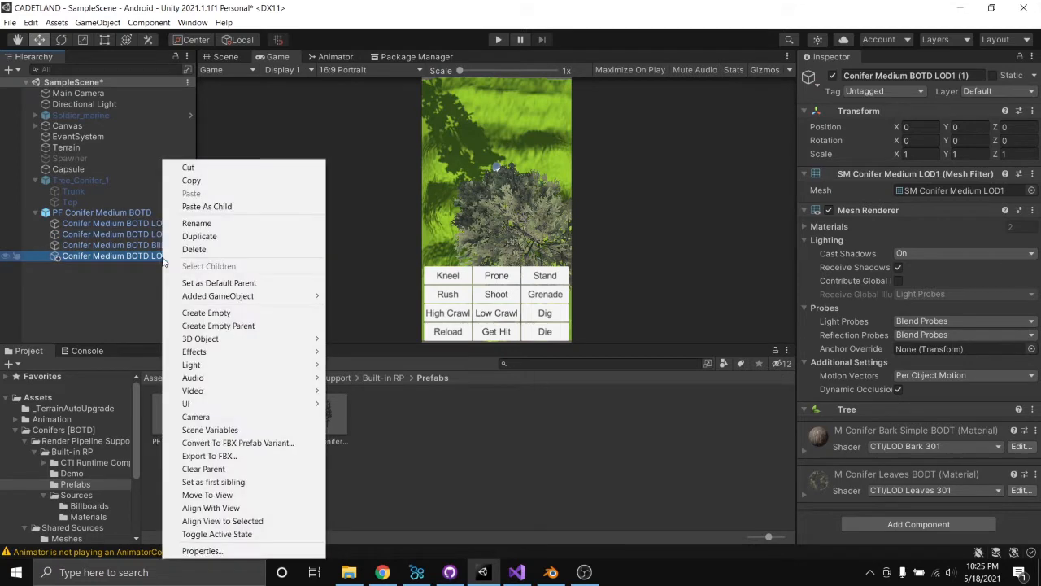
click(196, 224)
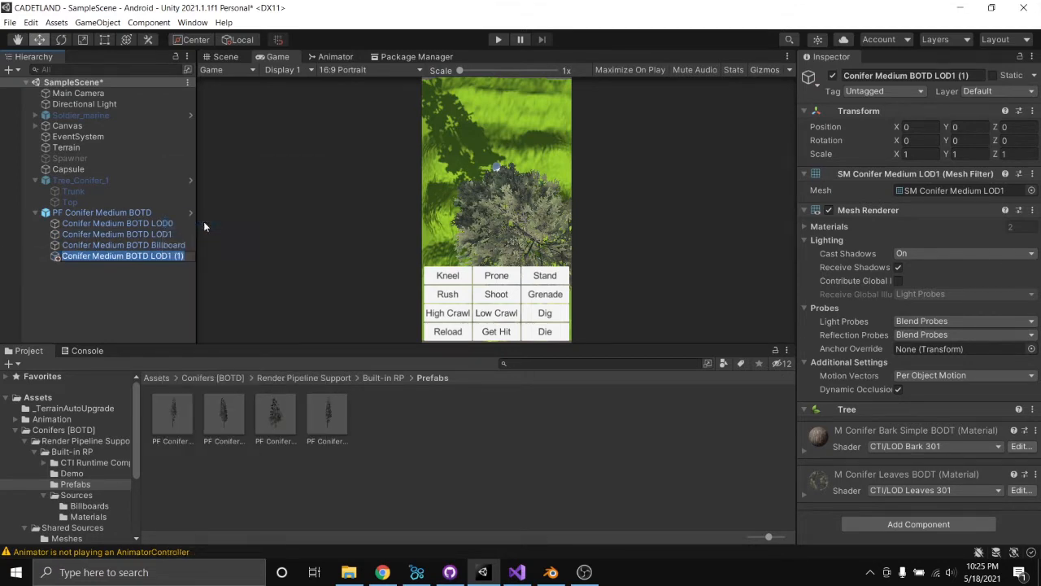
text(Tree Conifer 2)
key(Return)
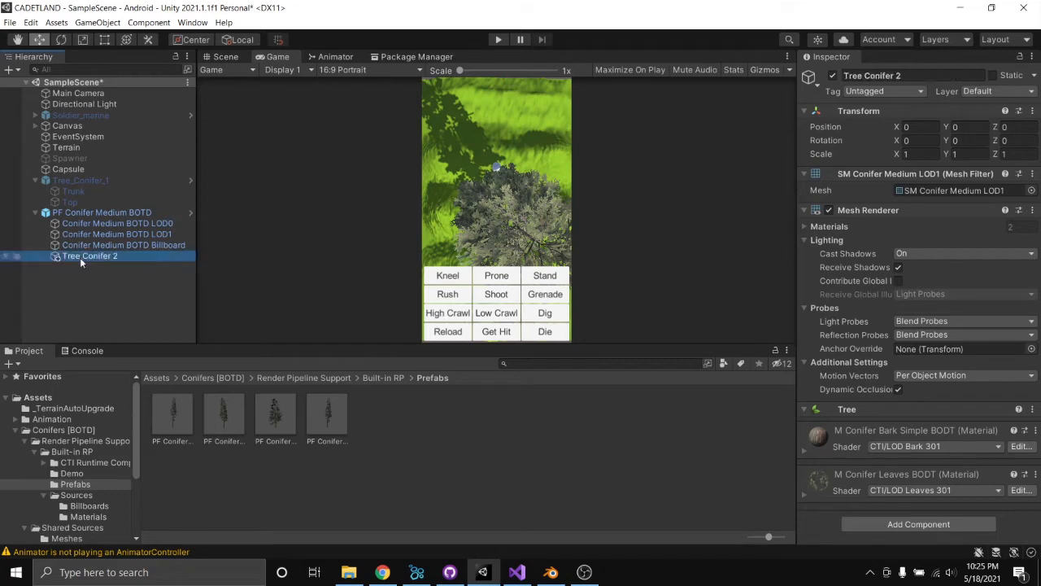
Step: Move Tree Conifer 2 out of its parent to the scene's root level, above Tree_Conifer_1, and delete PF Conifer Medium BOTD
drag(80, 257, 96, 178)
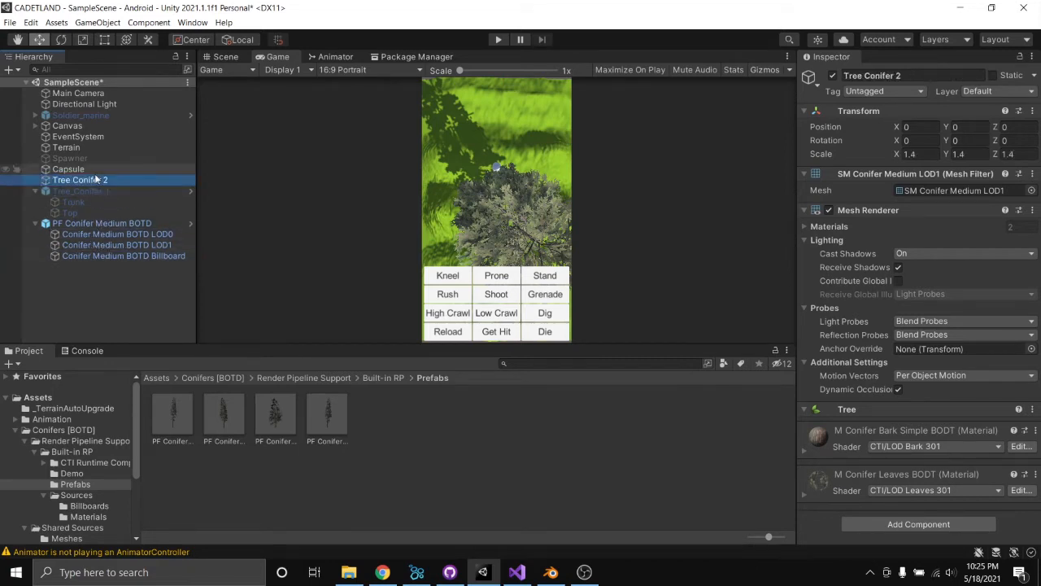
right_click(68, 228)
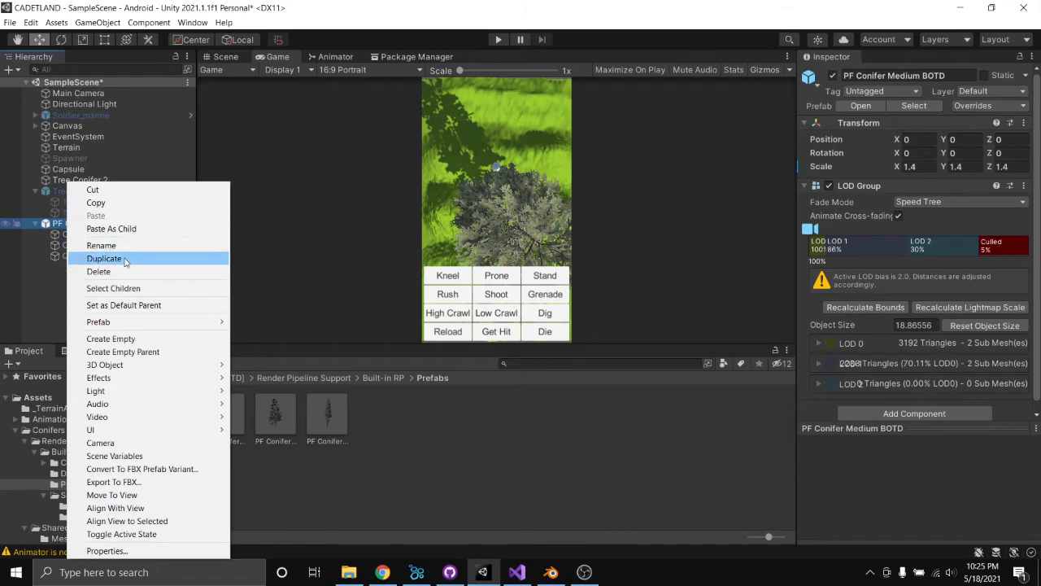
click(124, 273)
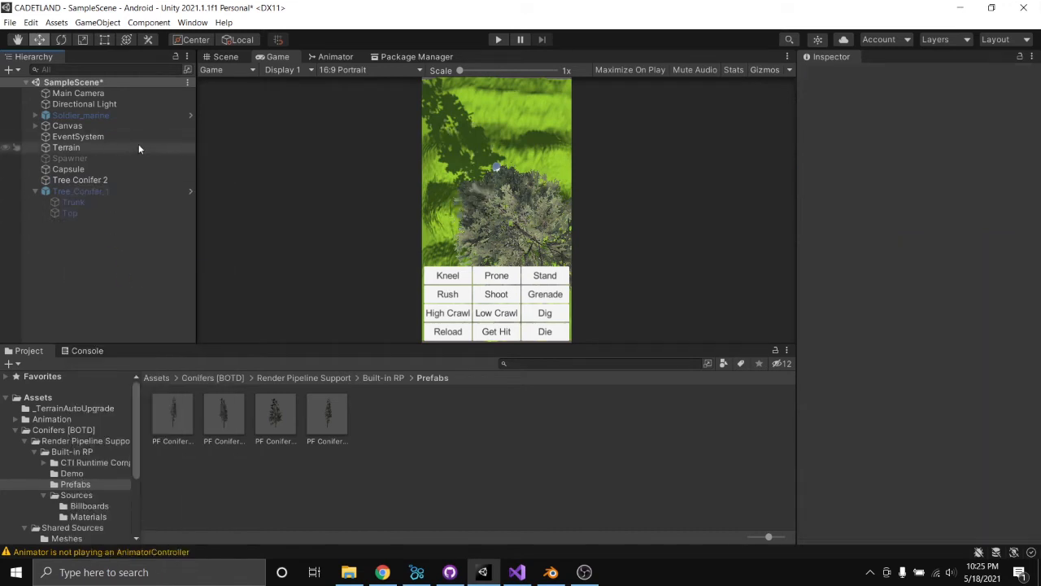
Step: Look at the Package Manager's advanced project settings and search the Unity Registry packages for the FBX Exporter
click(82, 180)
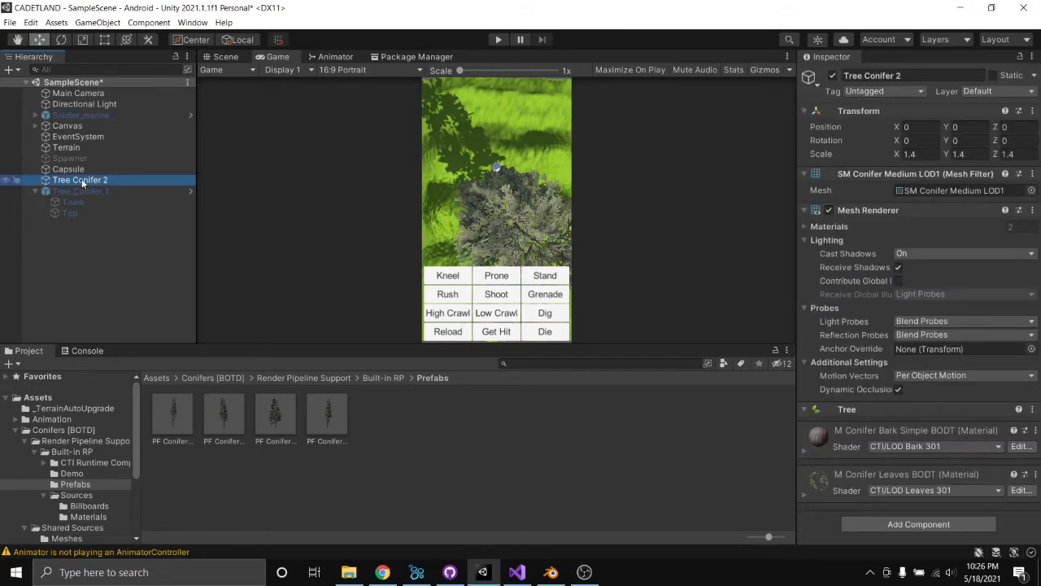
right_click(82, 182)
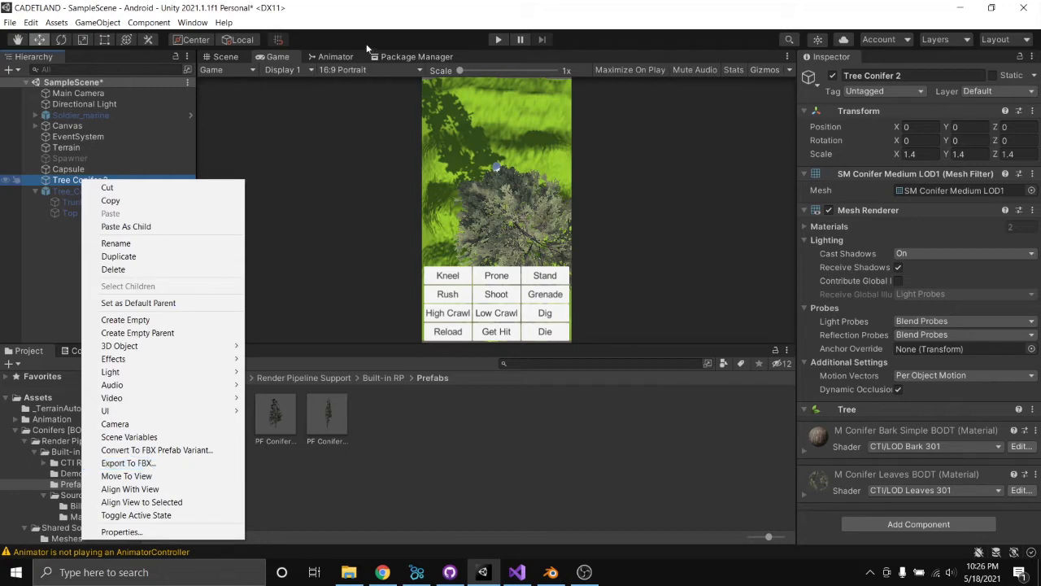
click(413, 57)
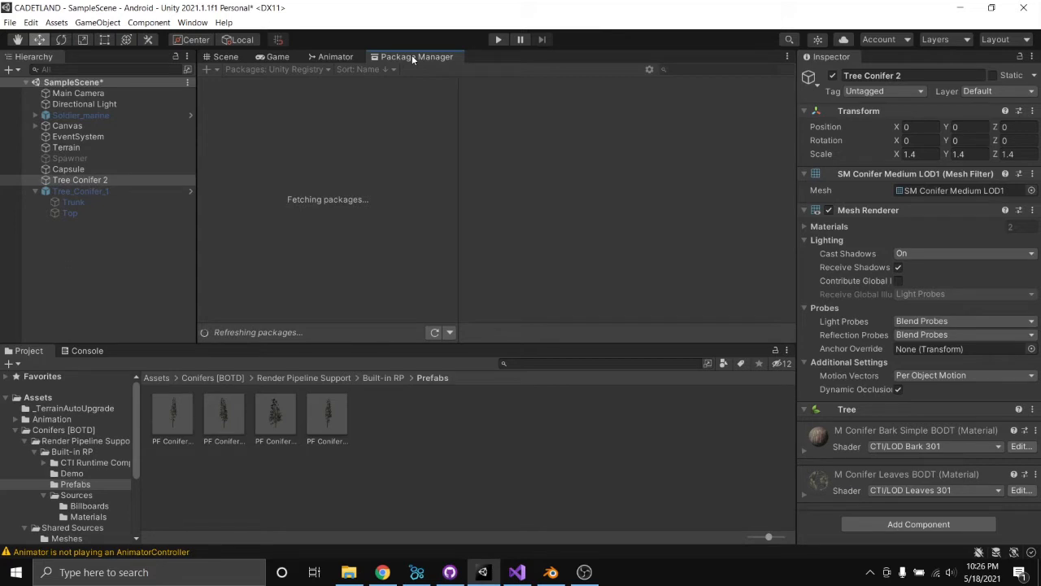
click(649, 70)
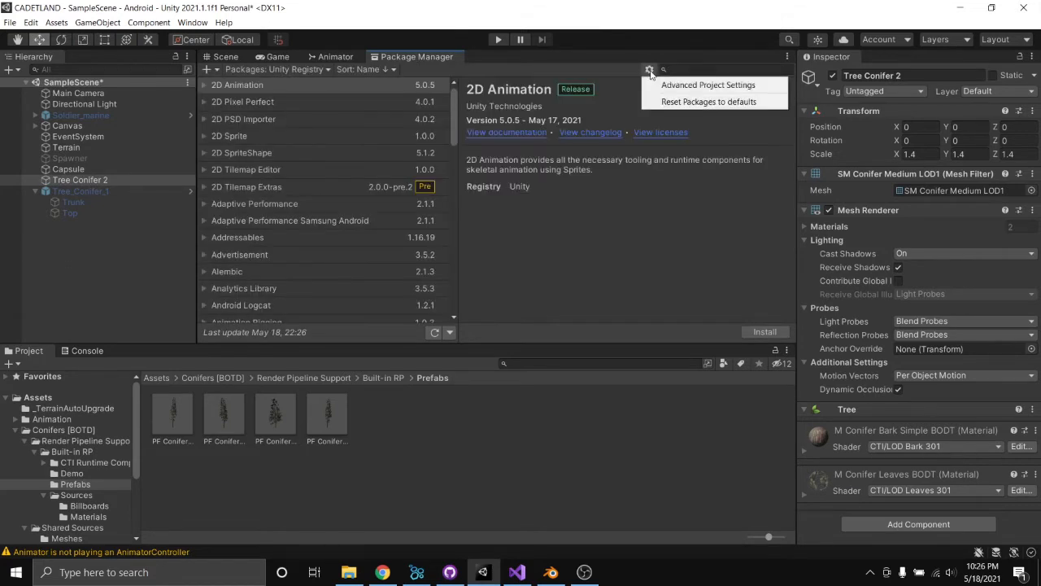
click(691, 85)
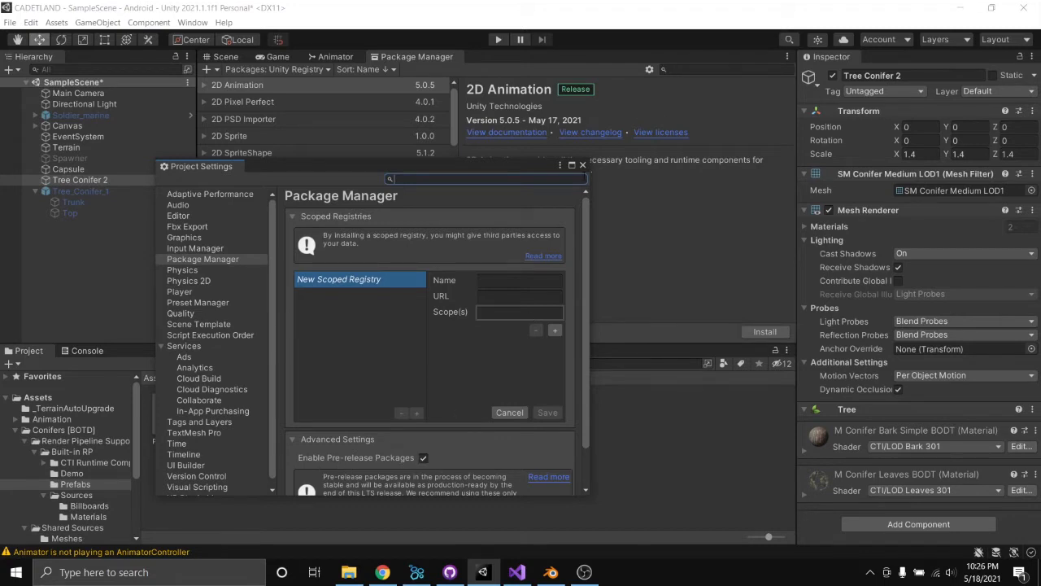
click(582, 166)
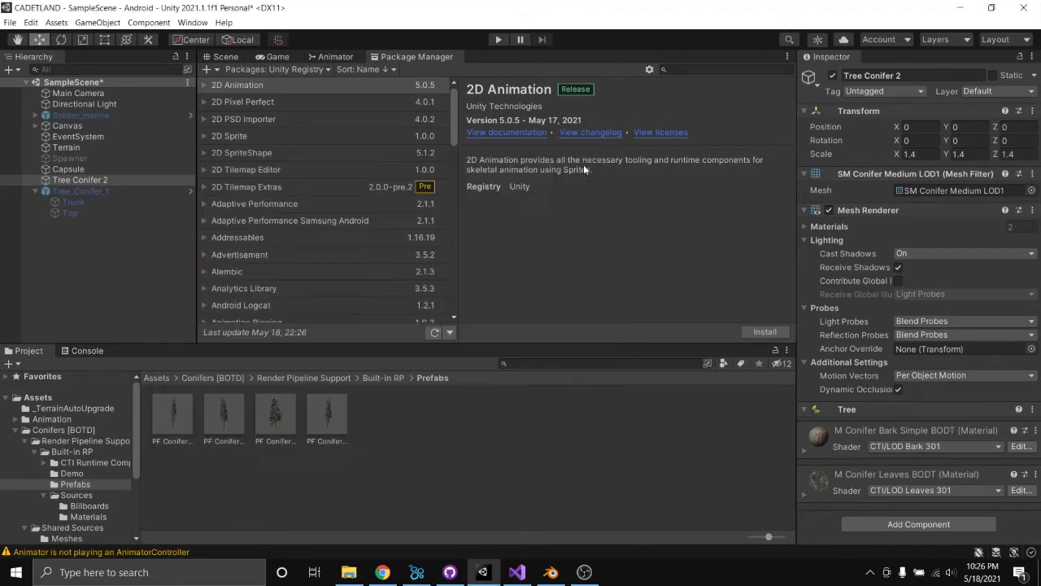
click(681, 69)
text(f)
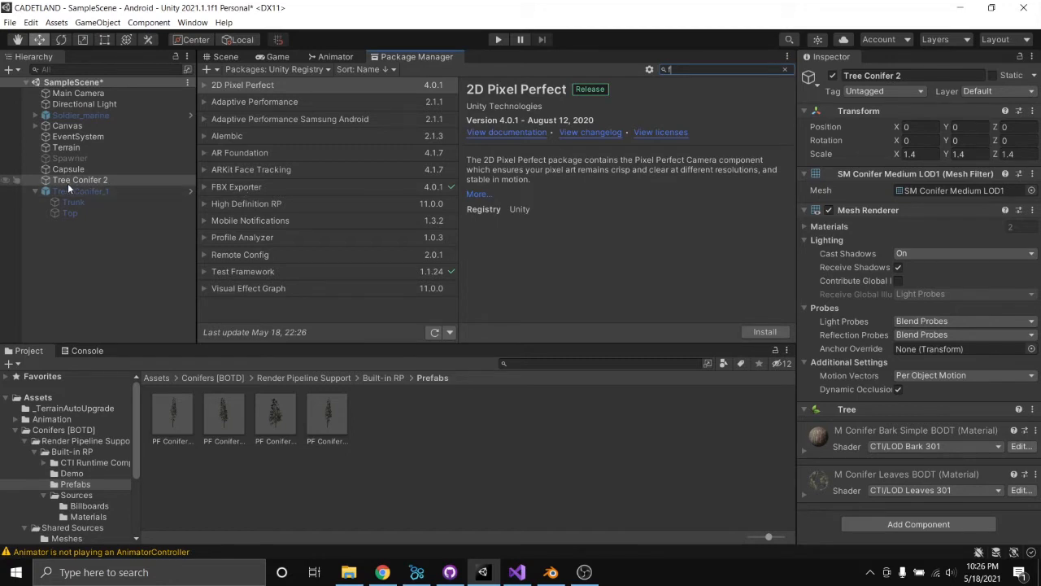
click(277, 56)
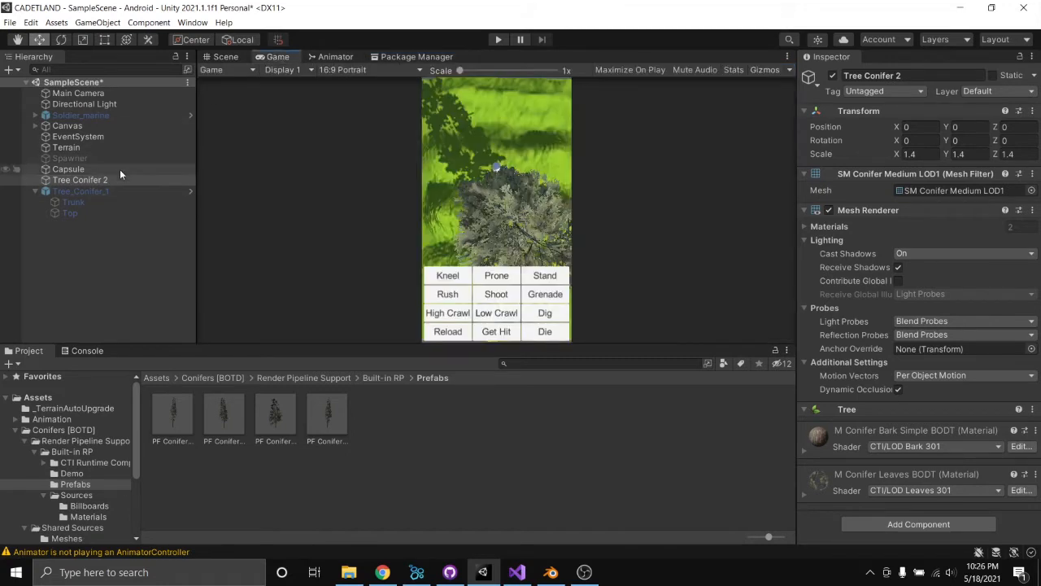
Step: Export Tree Conifer 2 as a Binary-format FBX to Assets/FBX and open the FBX folder in the project
click(103, 180)
right_click(103, 186)
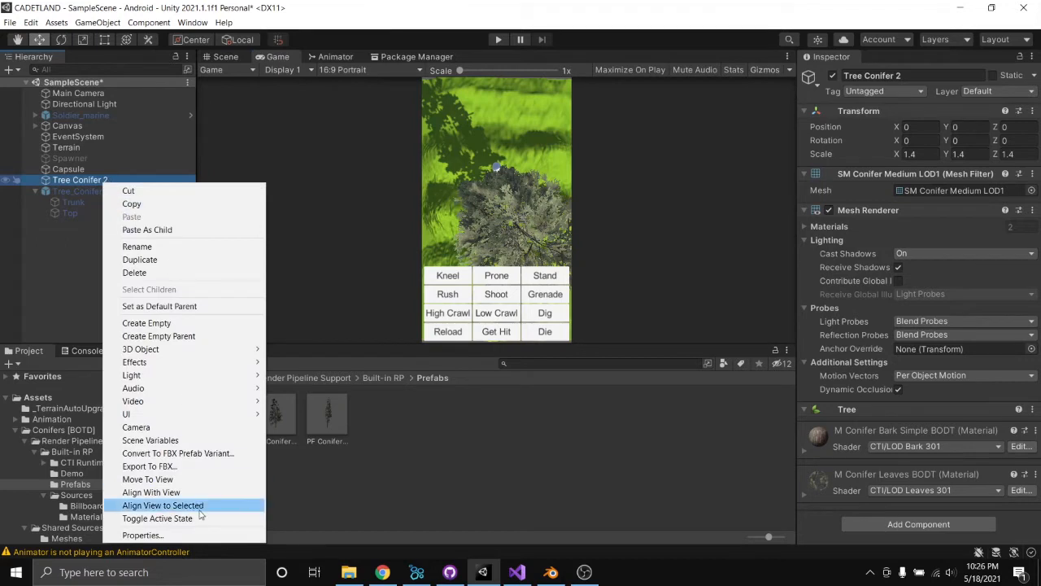
click(149, 466)
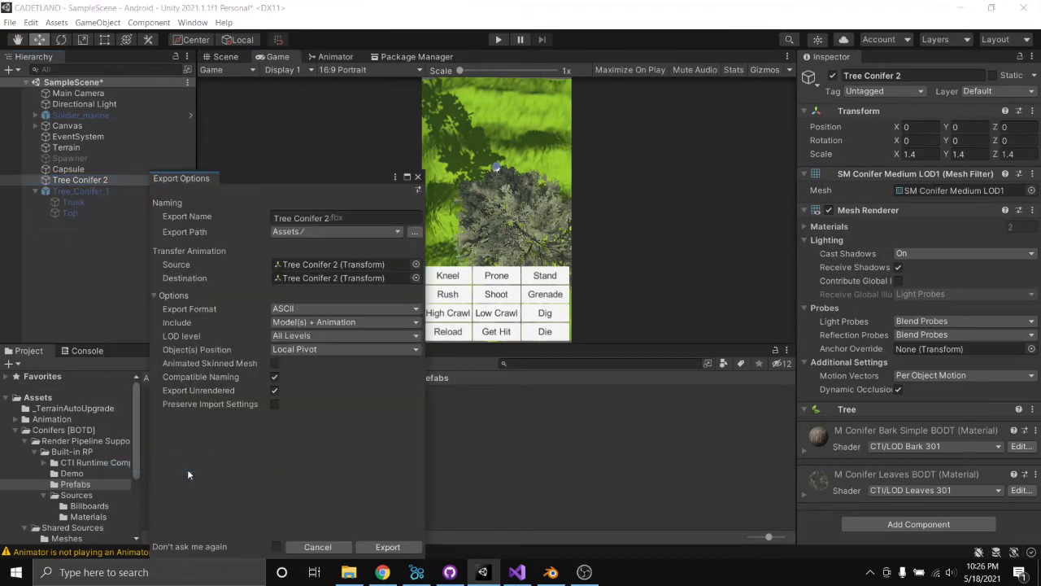
click(416, 232)
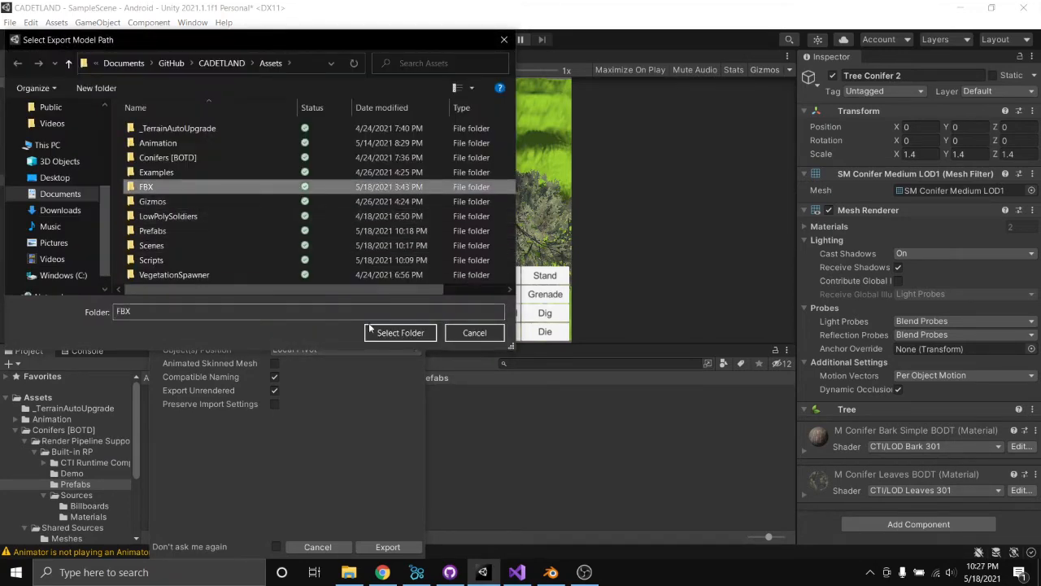
click(399, 333)
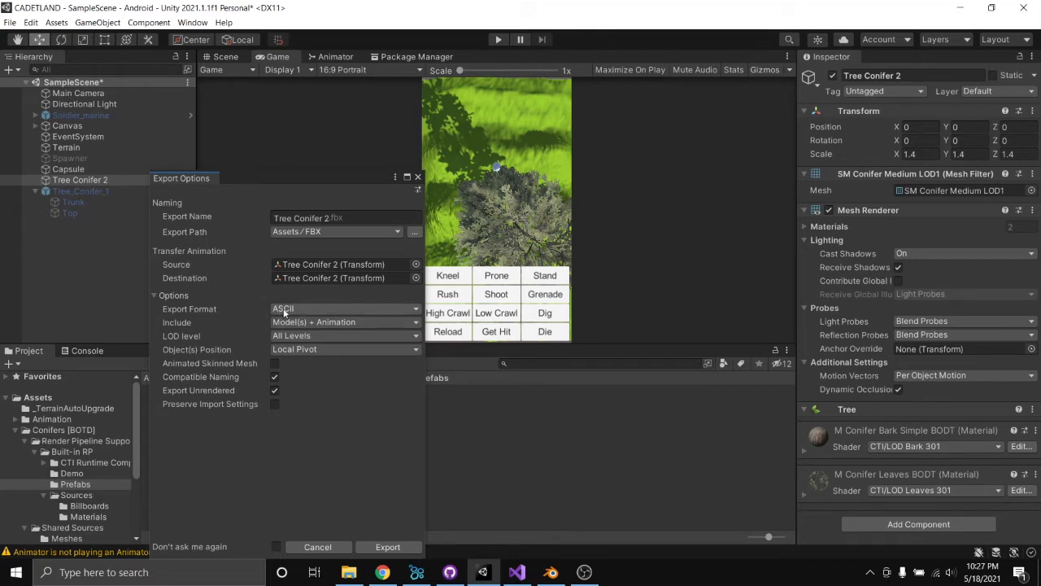
click(415, 312)
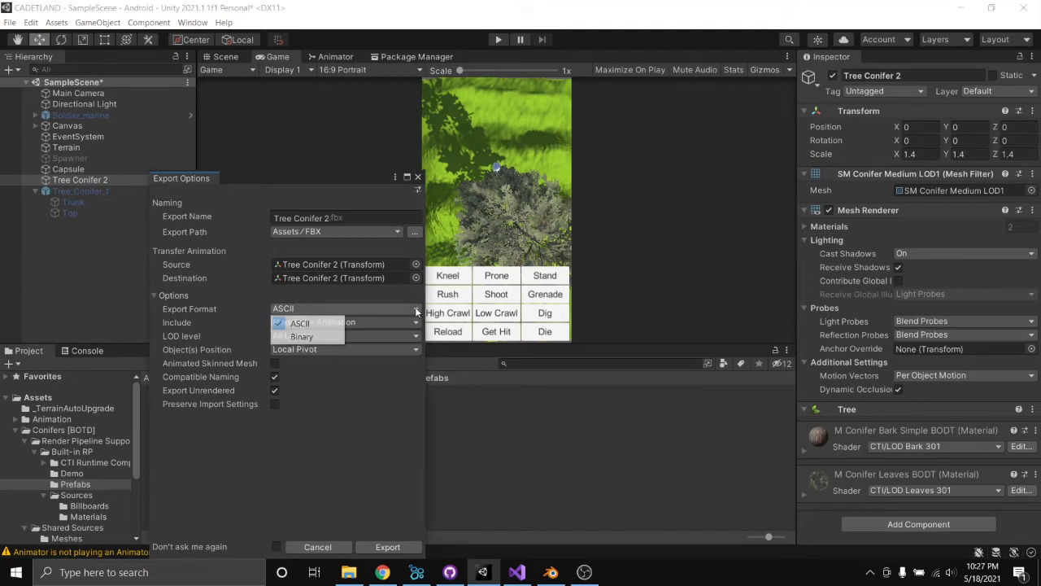
click(315, 337)
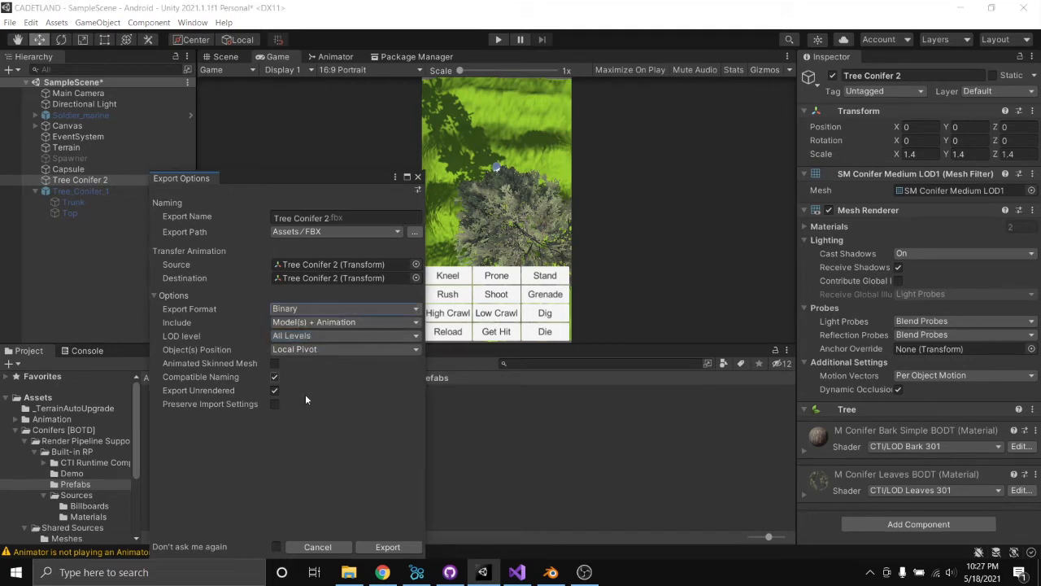
click(387, 546)
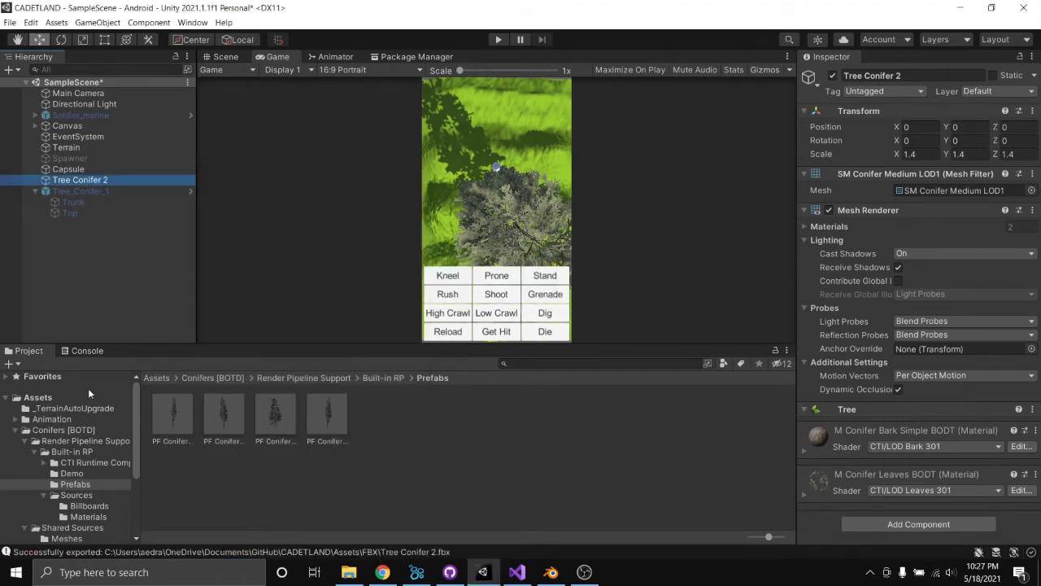
click(15, 431)
click(45, 453)
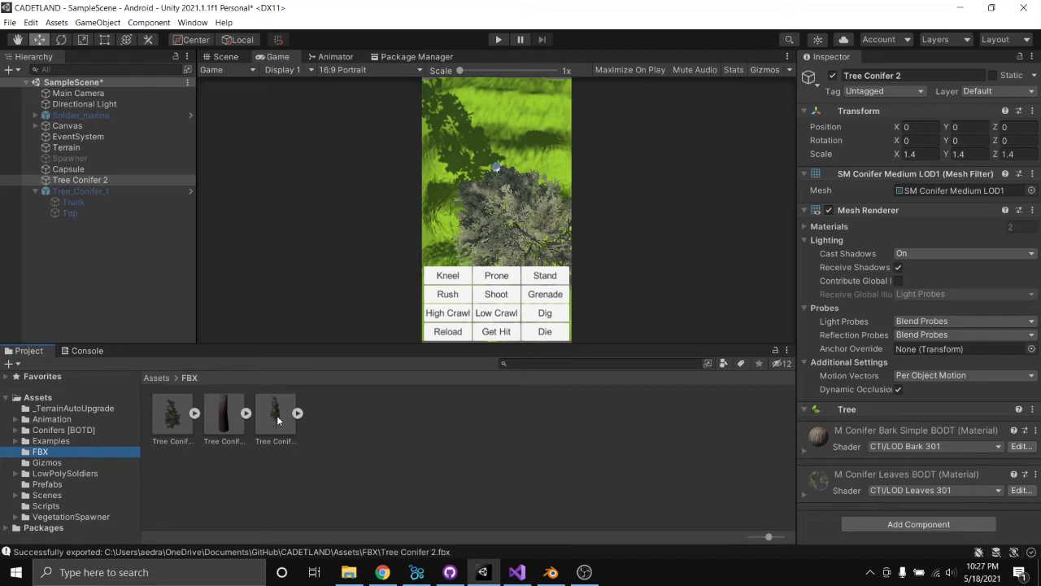
Step: Switch to Blender, start a new General file and delete the default cube
click(551, 572)
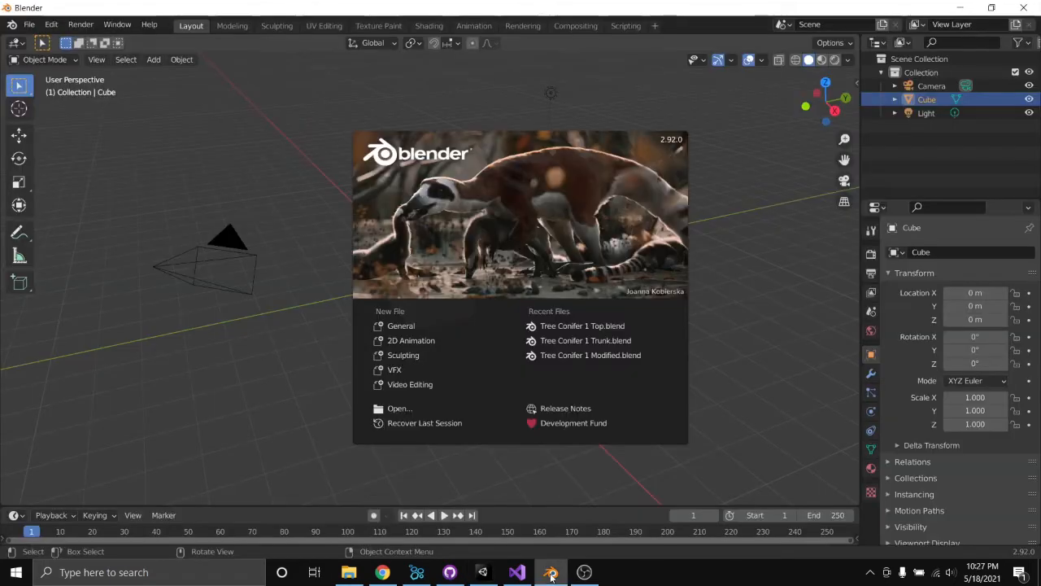
click(396, 328)
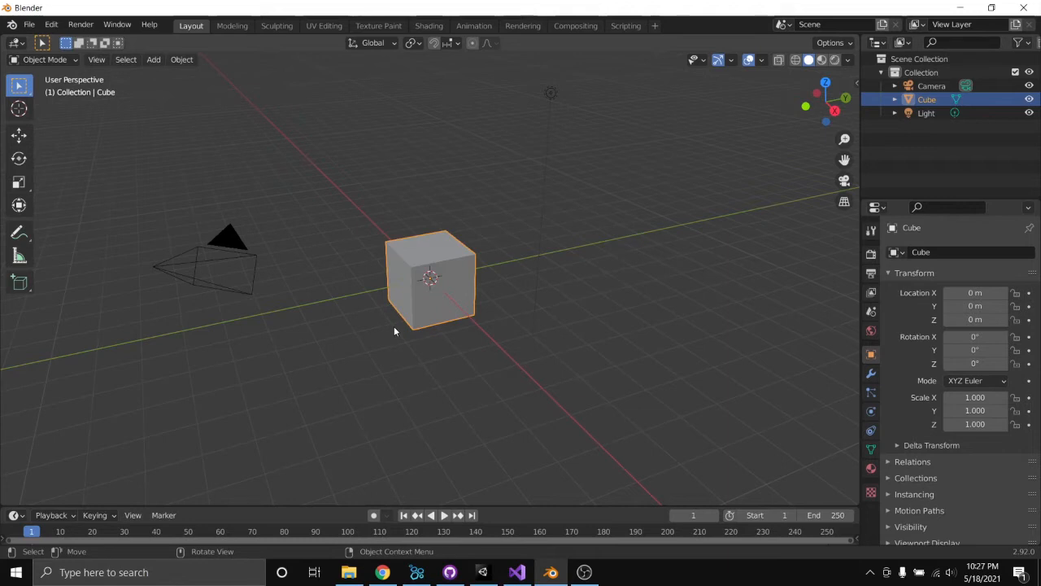
key(Delete)
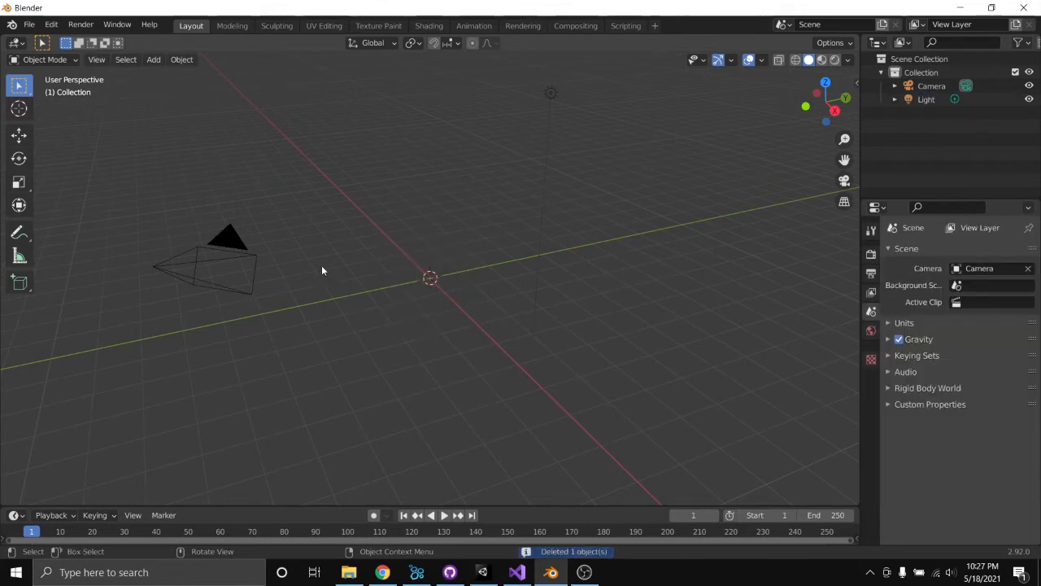
Step: Import Tree Conifer 2.fbx from the GitHub/CADETLAND/Assets/FBX folder in Documents
click(31, 25)
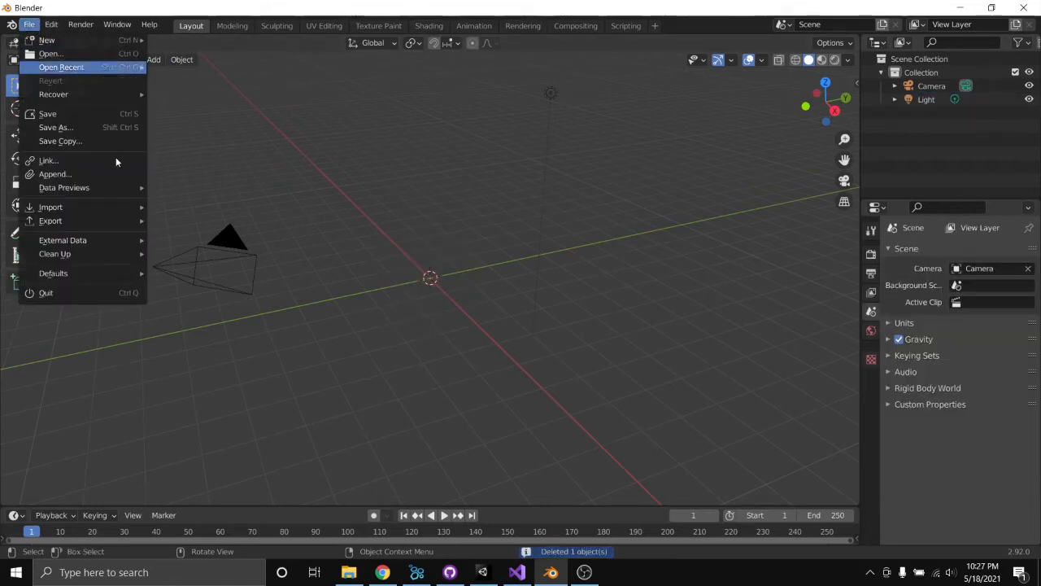
mouse_move(119, 208)
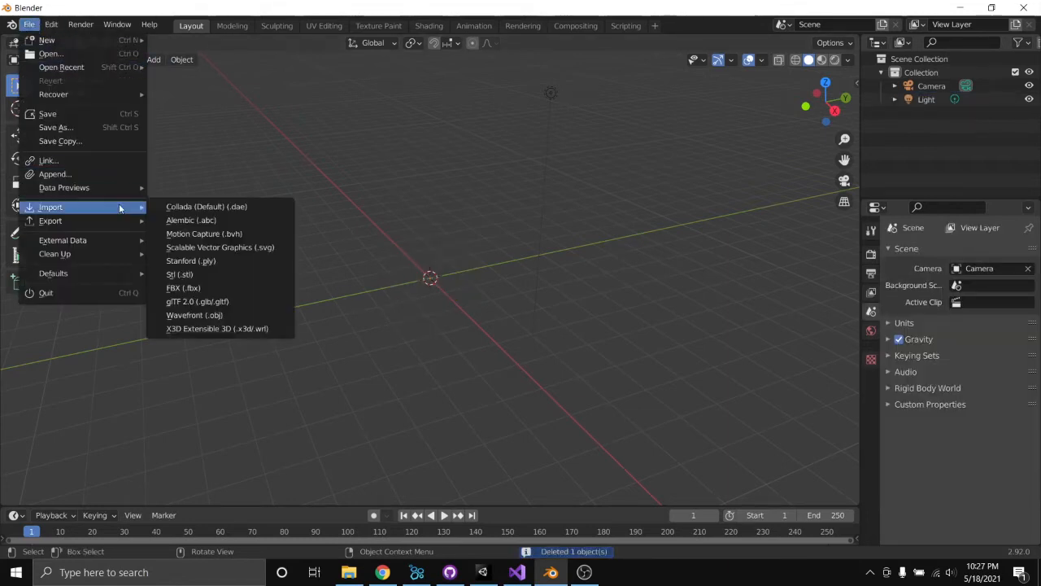
click(211, 289)
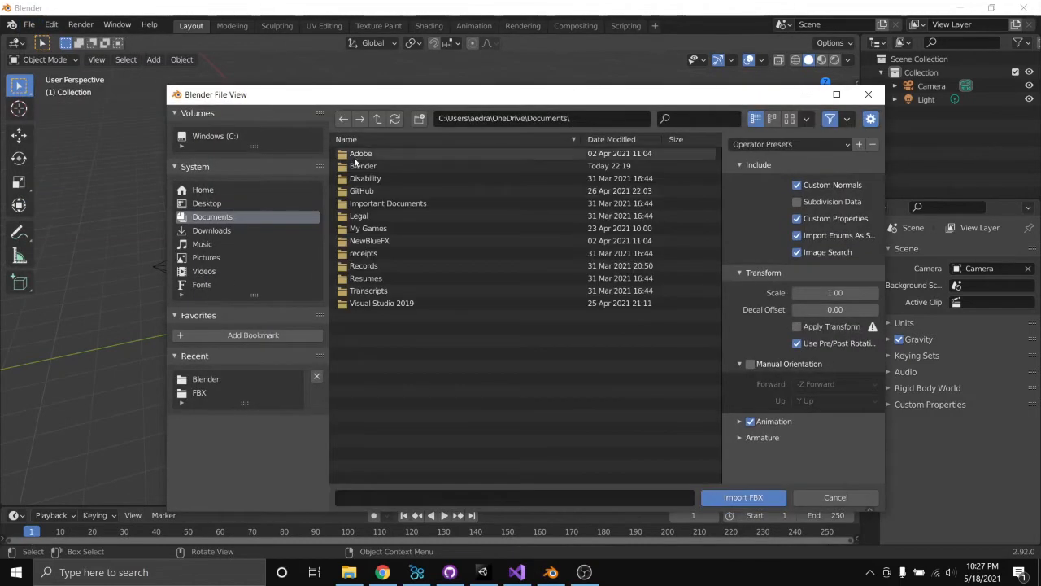
click(362, 191)
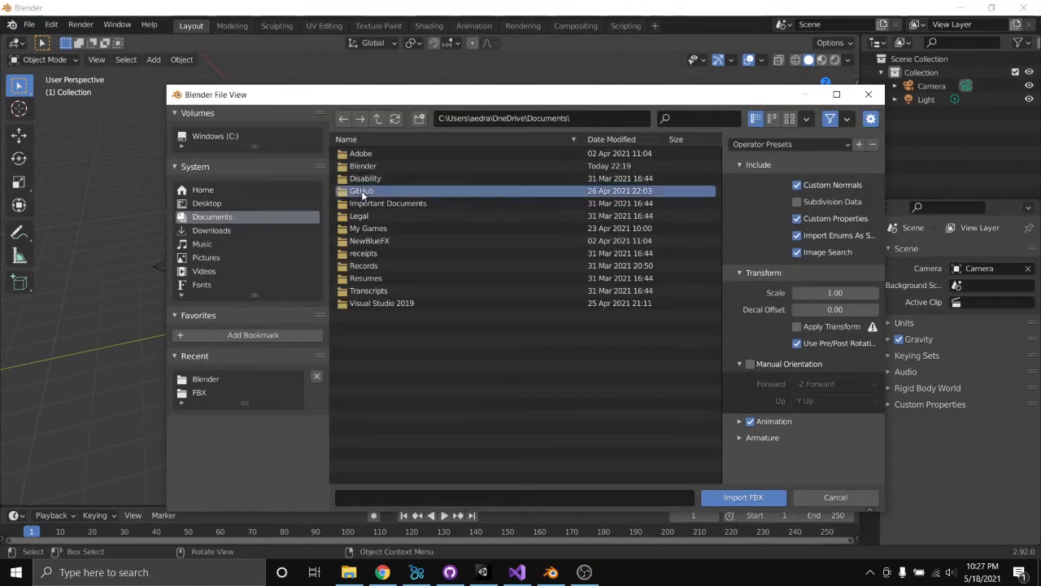
double_click(363, 191)
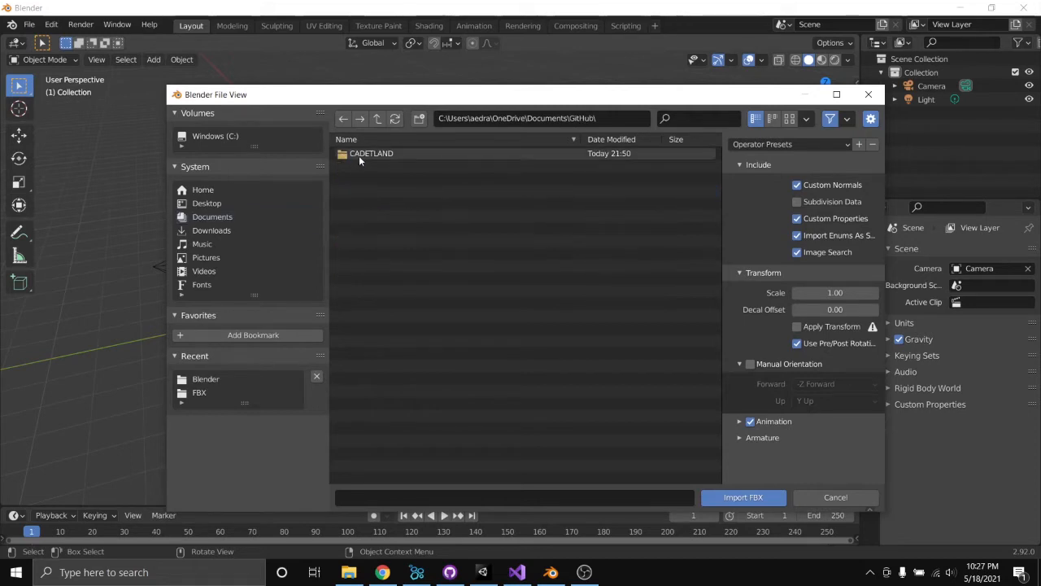
double_click(359, 154)
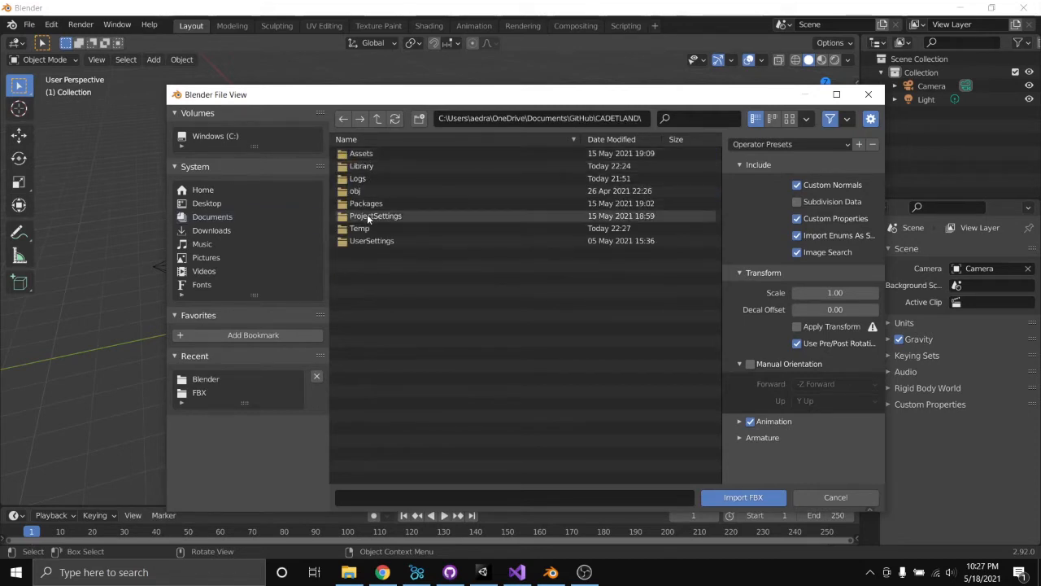
double_click(363, 155)
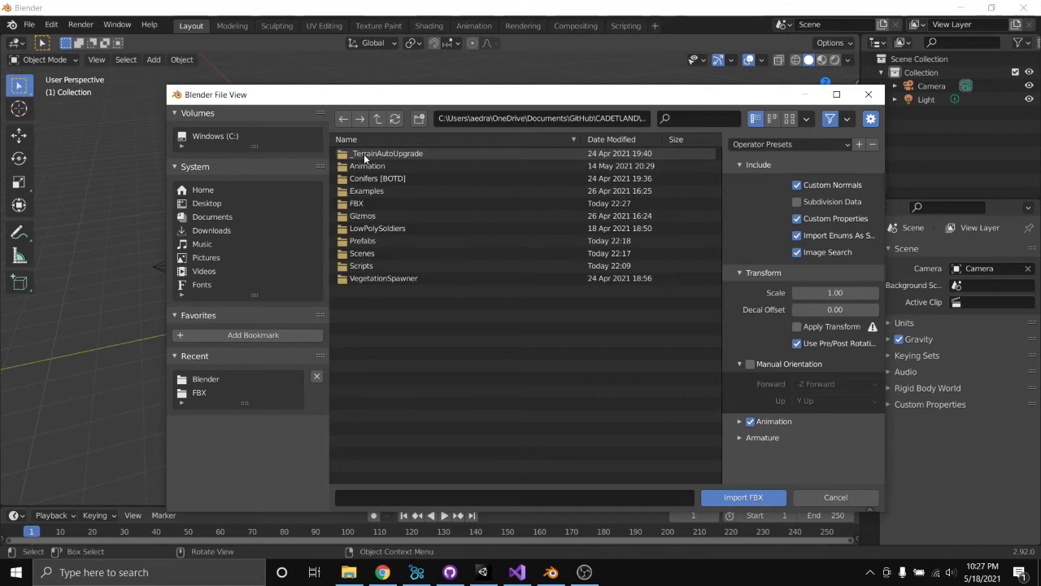
double_click(364, 205)
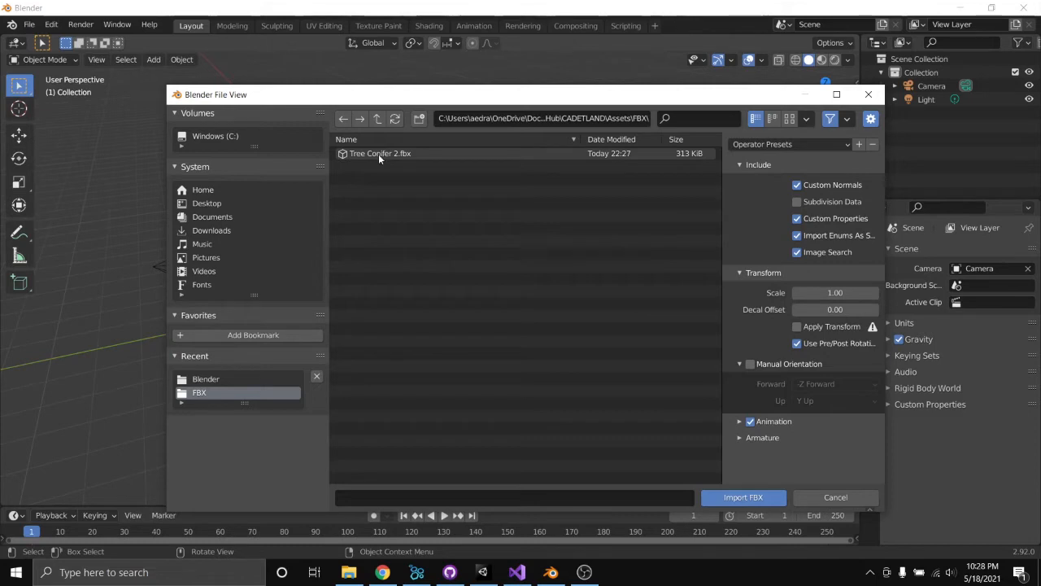
click(742, 496)
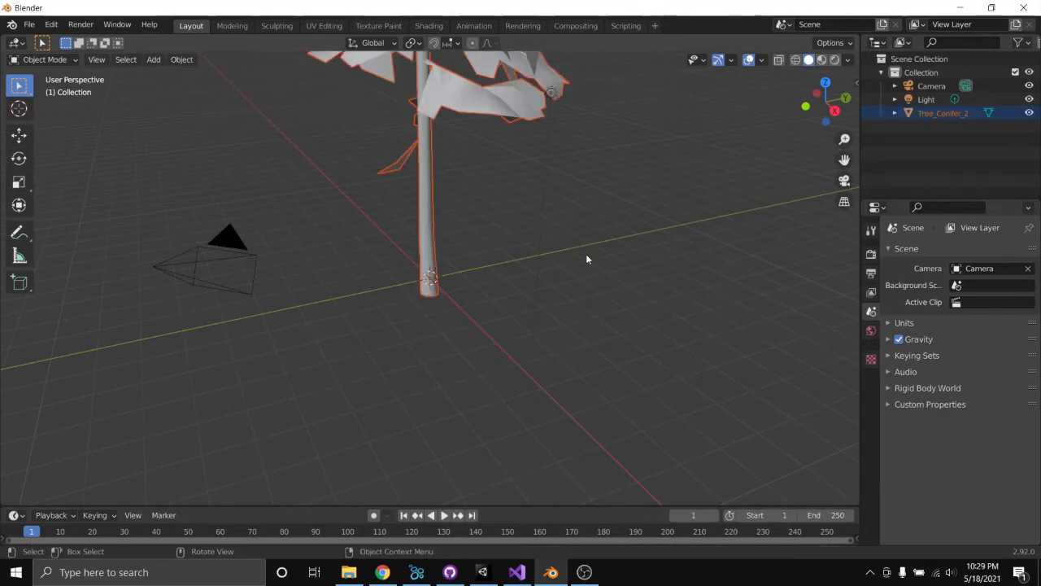
Step: In front view, place a vertical ruler about 2 m long beside the tree's trunk, starting at the ground line
click(427, 227)
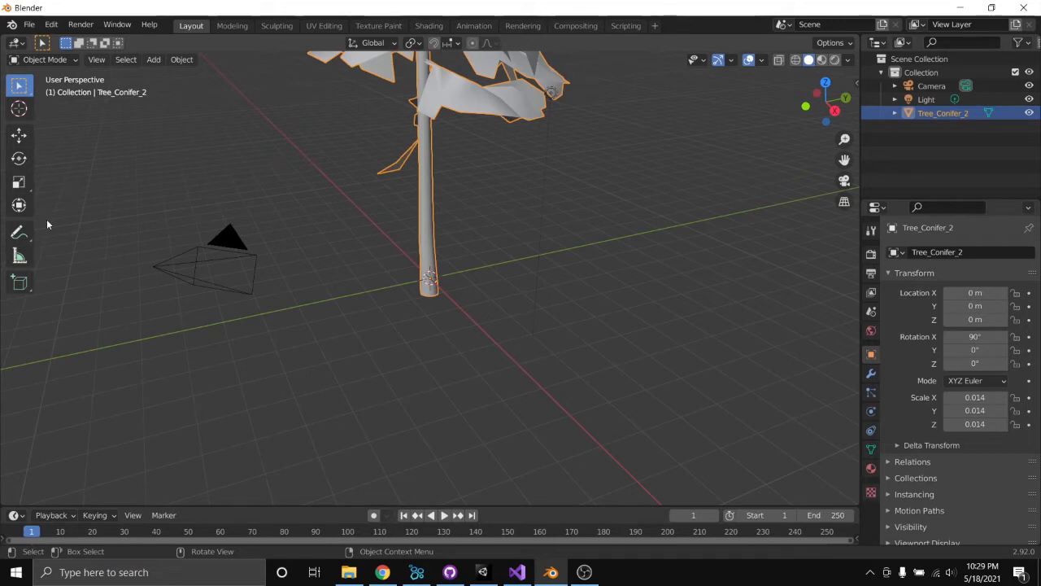
click(20, 256)
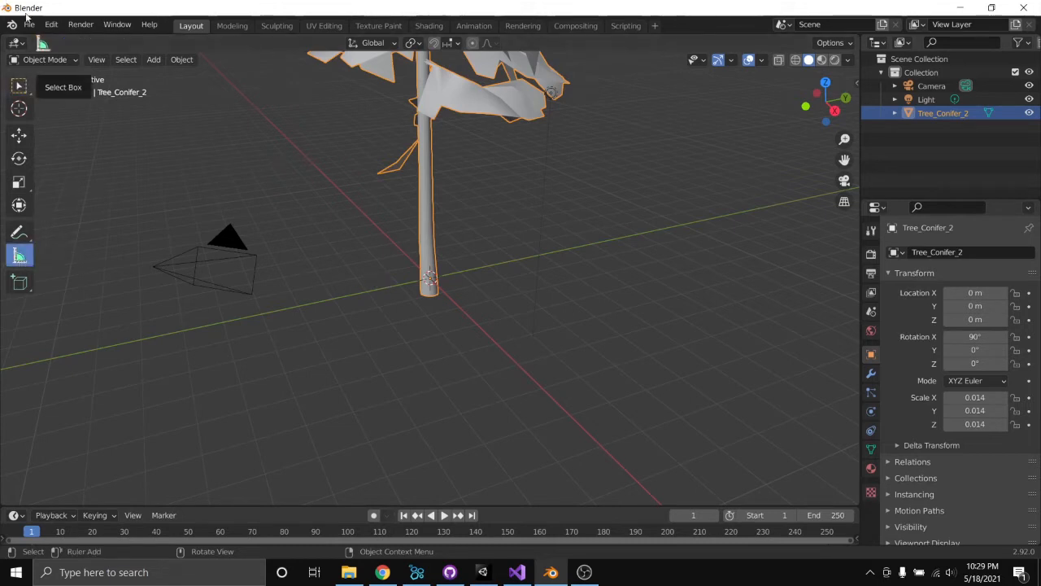
click(95, 61)
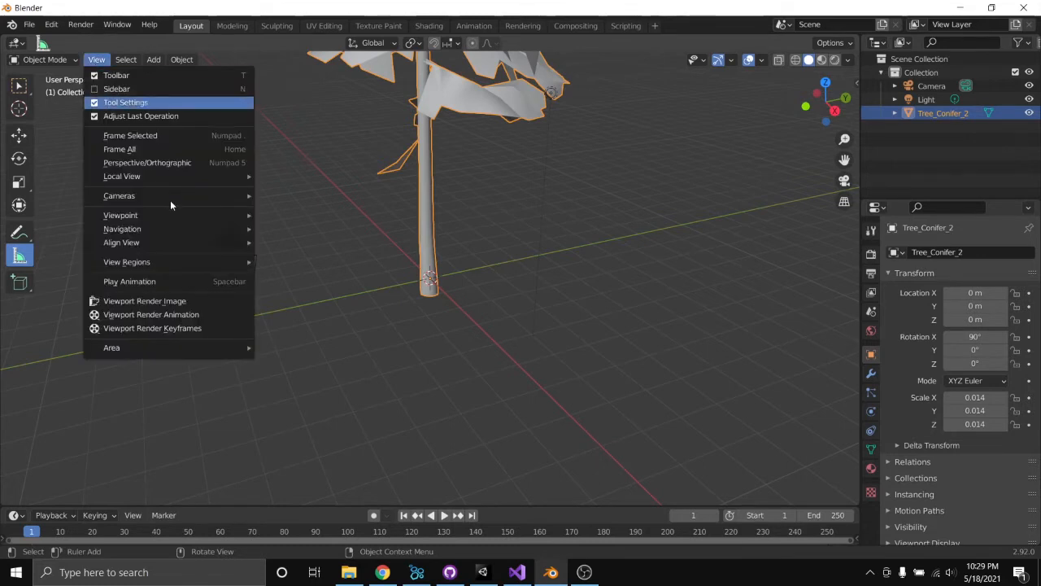
mouse_move(169, 218)
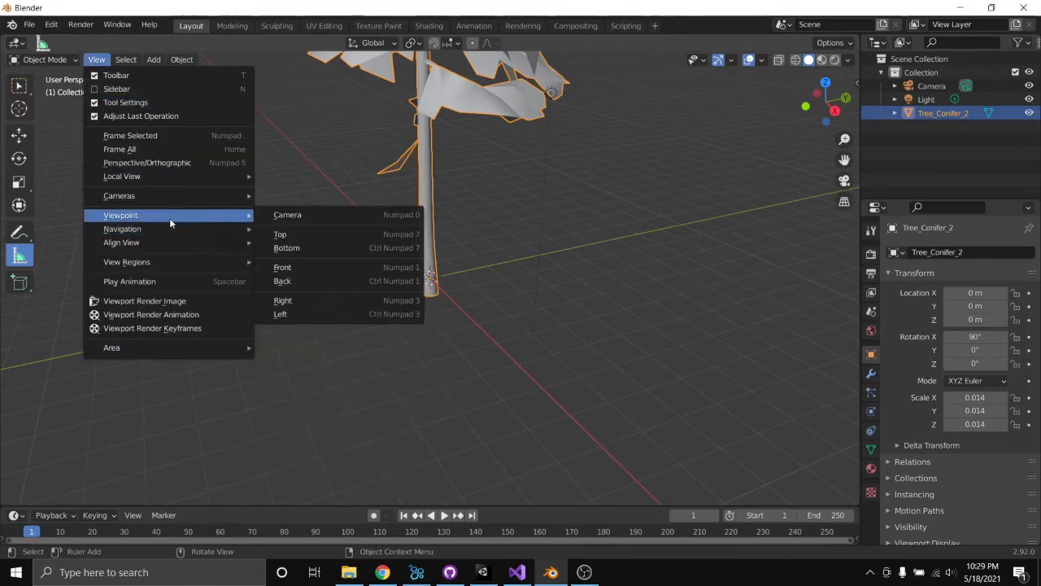
click(312, 268)
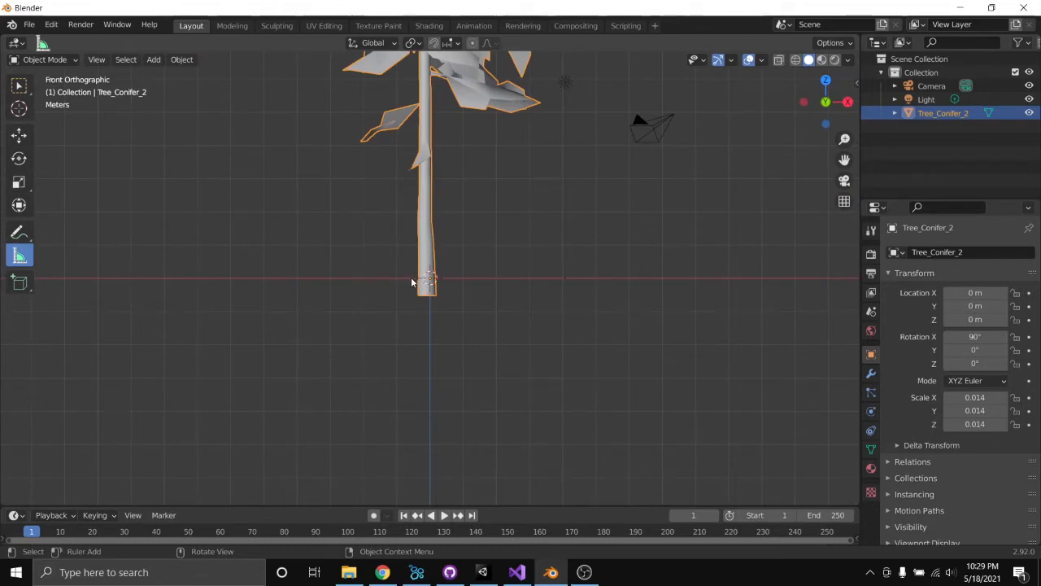
drag(411, 277, 412, 212)
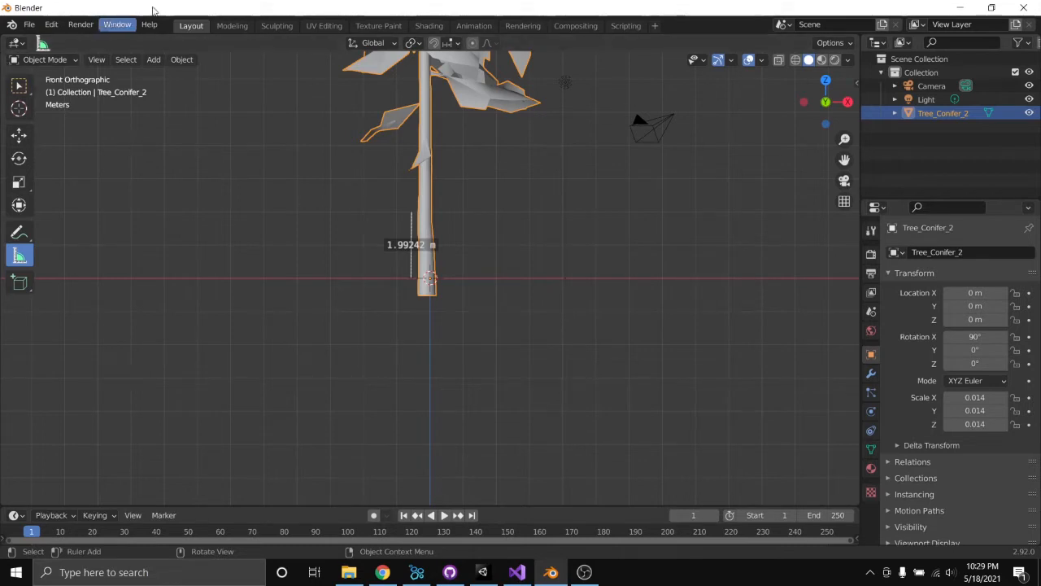
Step: In Edit Mode, bisect the tree mesh with a nearly horizontal cut across the trunk about 2 m above the ground line
click(76, 62)
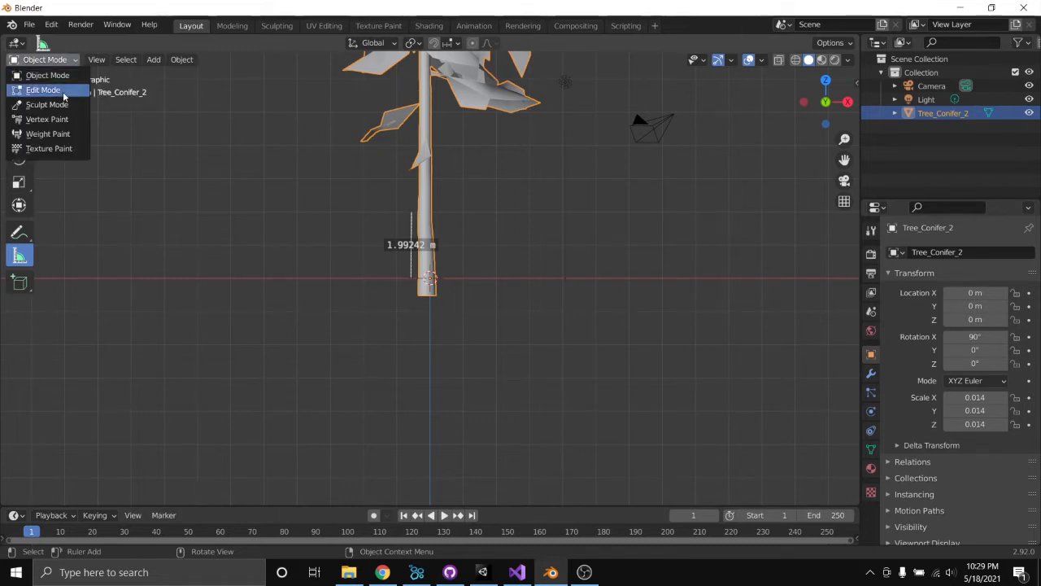
click(64, 96)
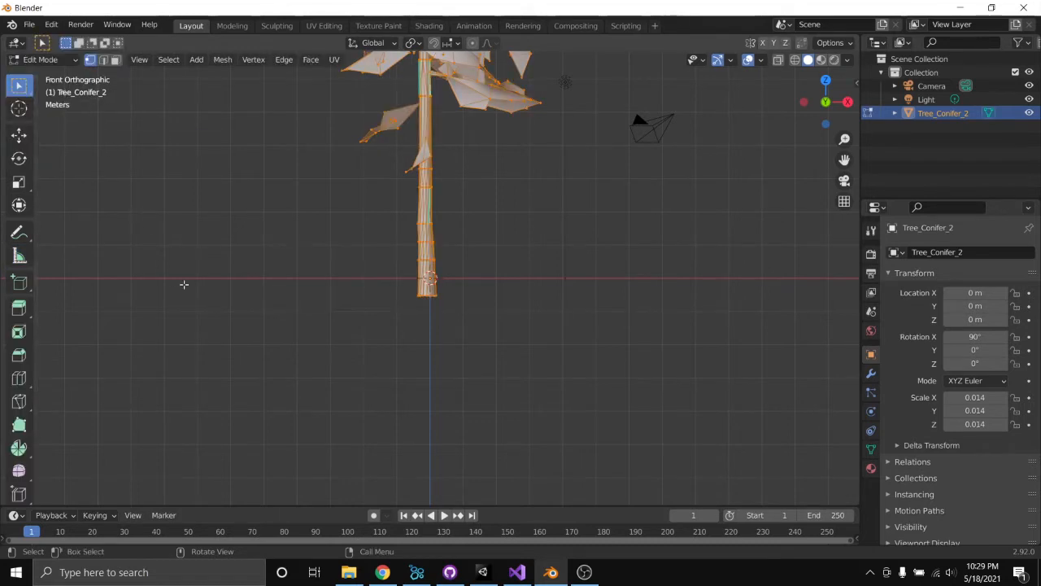
click(18, 403)
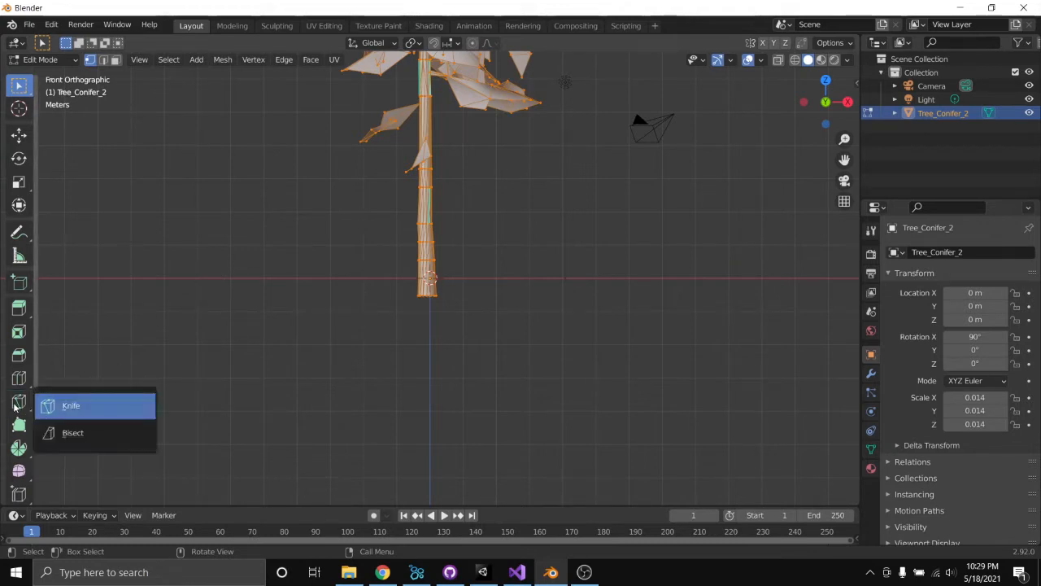
click(85, 440)
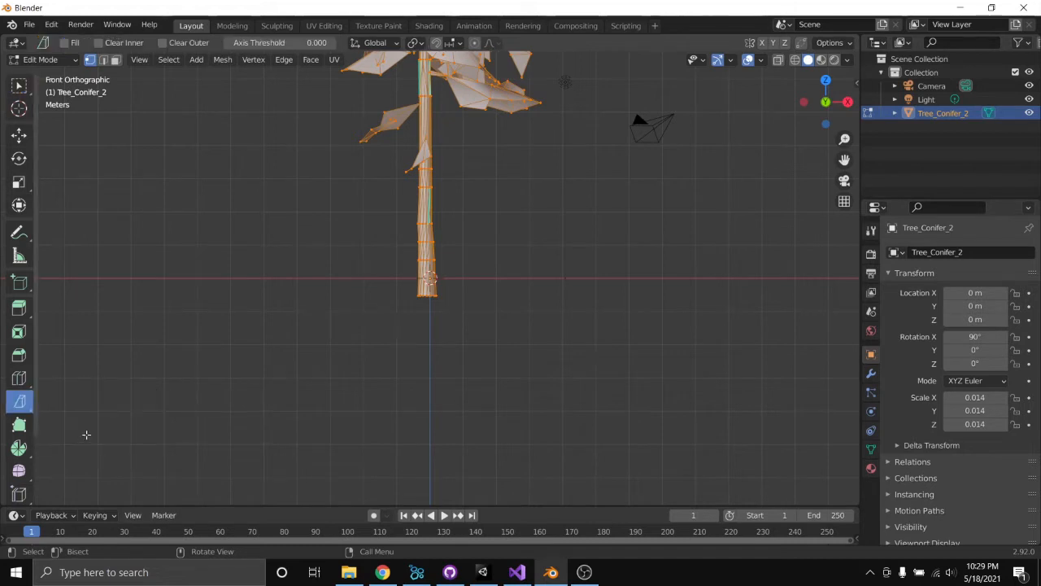
click(411, 212)
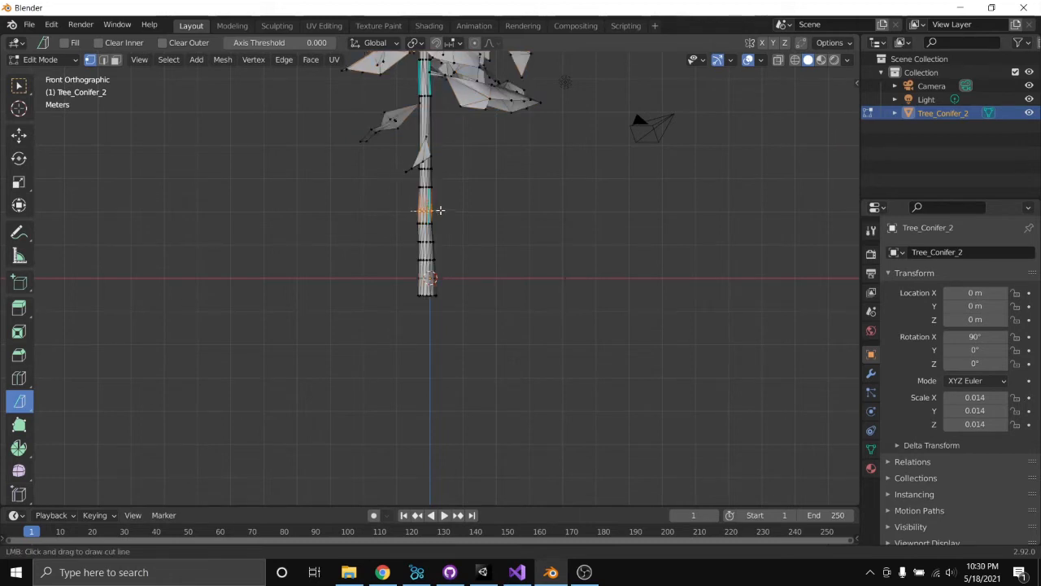
drag(404, 211, 437, 210)
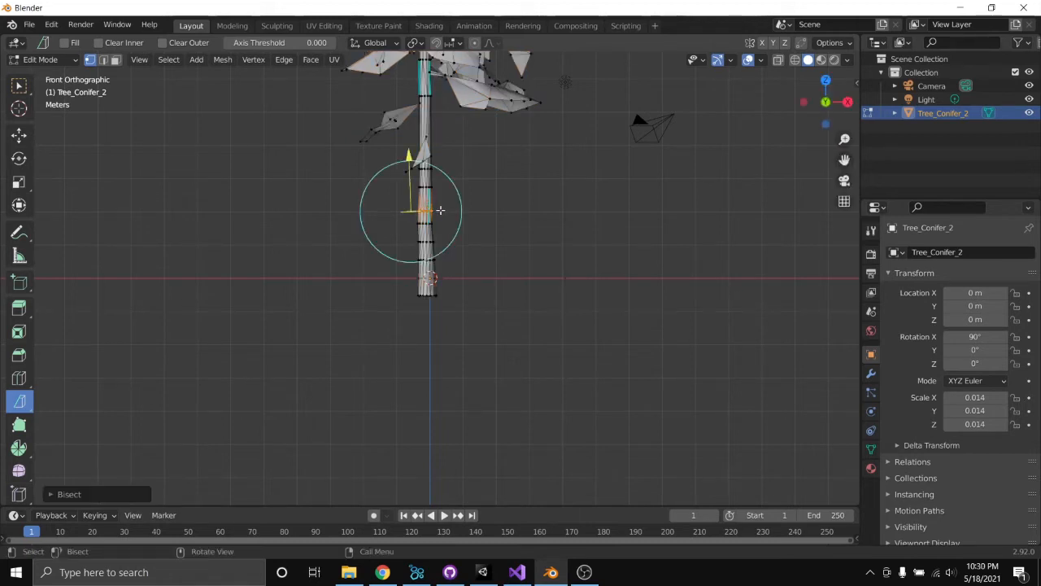
Step: Enable Fill and Clear Inner for the bisect to cap the cut and remove the trunk below it
click(50, 494)
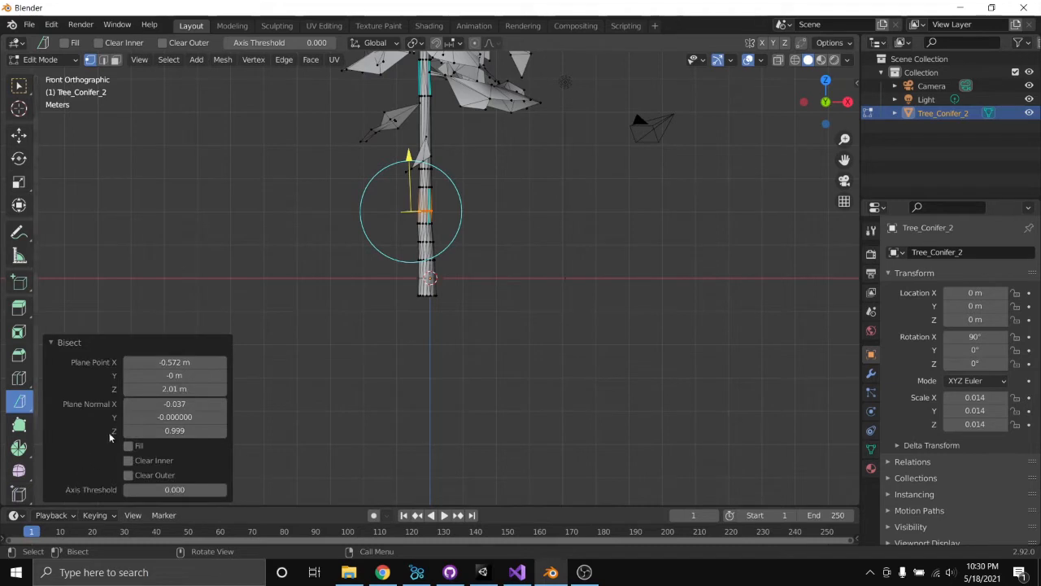
click(128, 446)
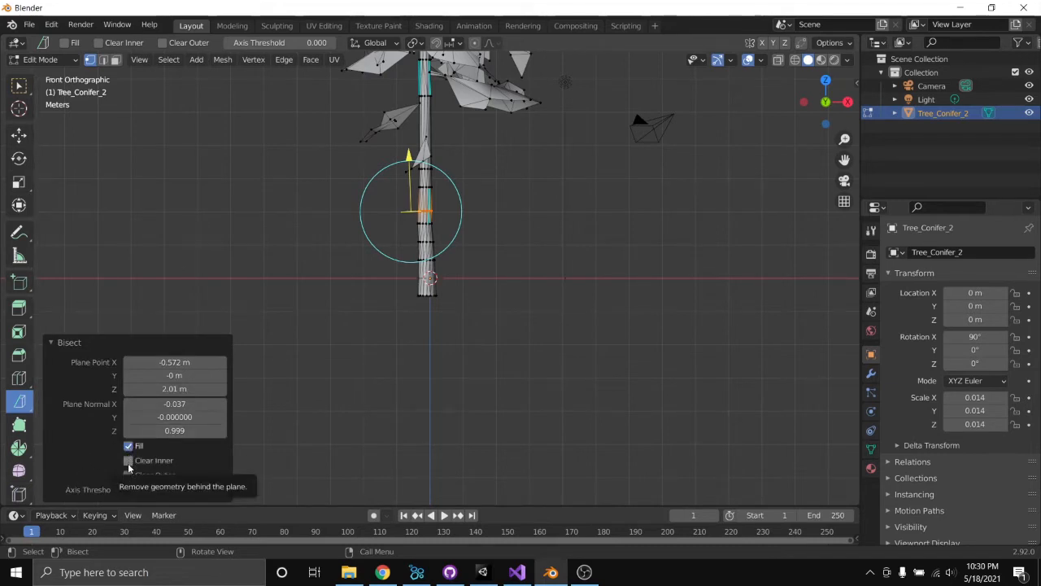
click(128, 463)
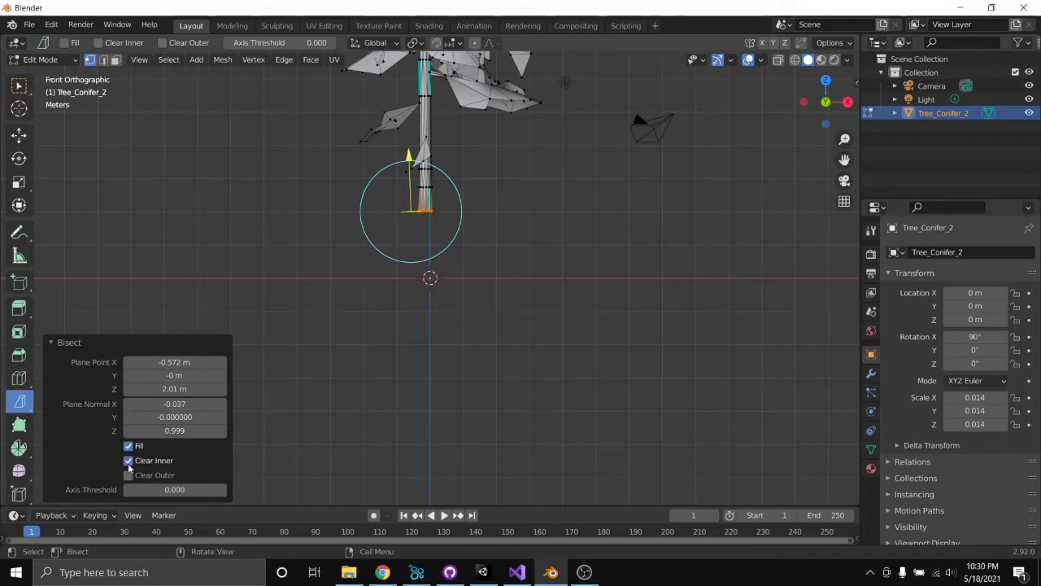
Step: Switch the bisect from Clear Inner to Clear Outer to keep only the trunk, and save the file as Tree_Conifer_2_Trunk.blend in Documents/Blender
click(128, 460)
click(128, 475)
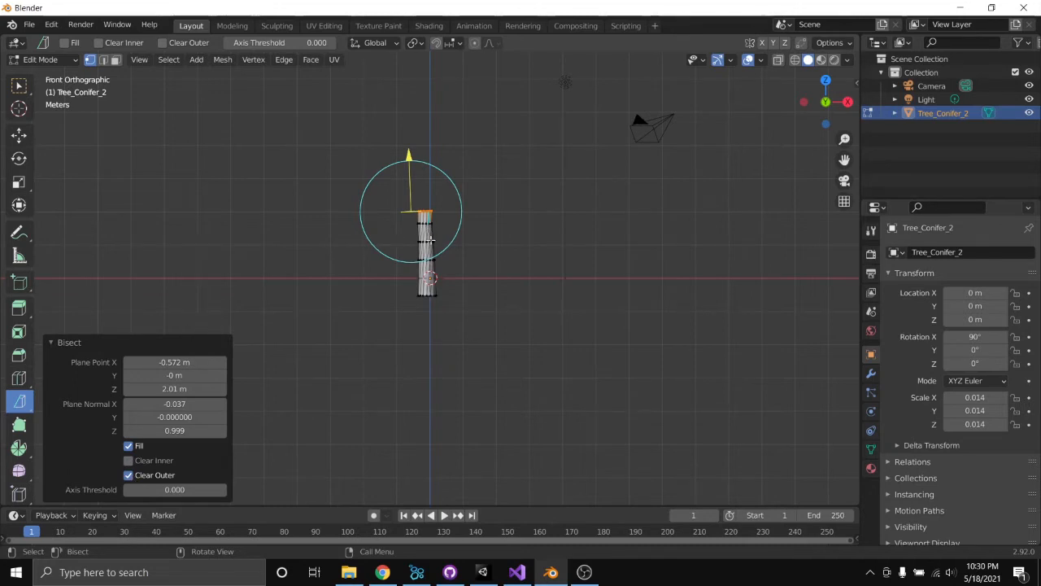
click(29, 25)
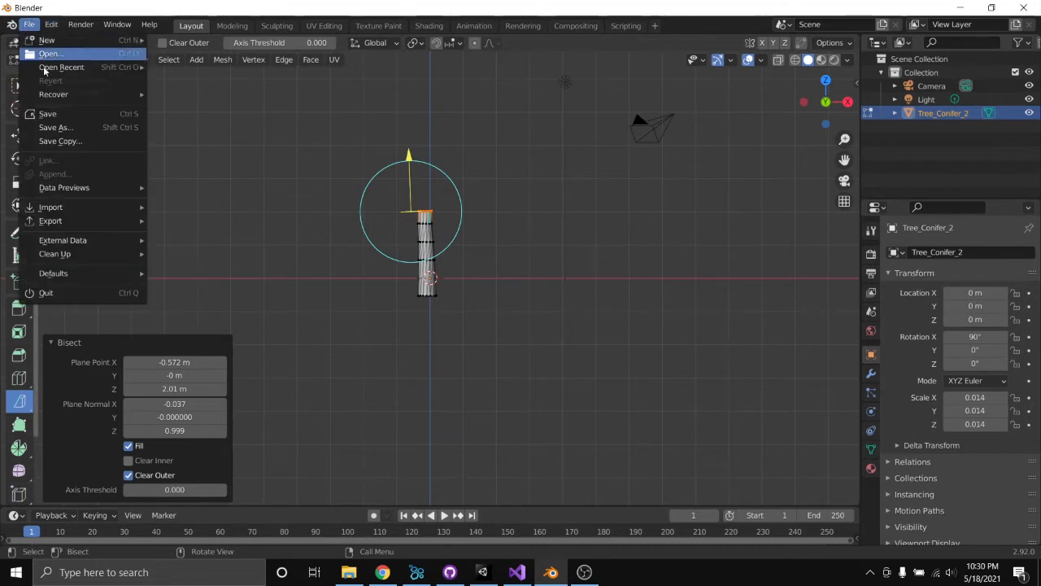
click(52, 127)
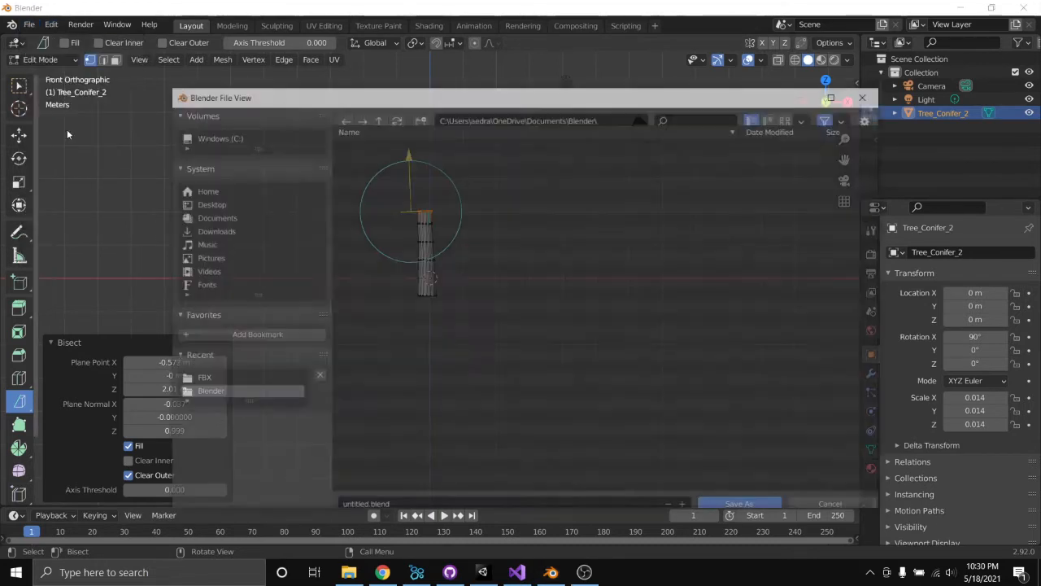
click(404, 498)
key(BackSpace)
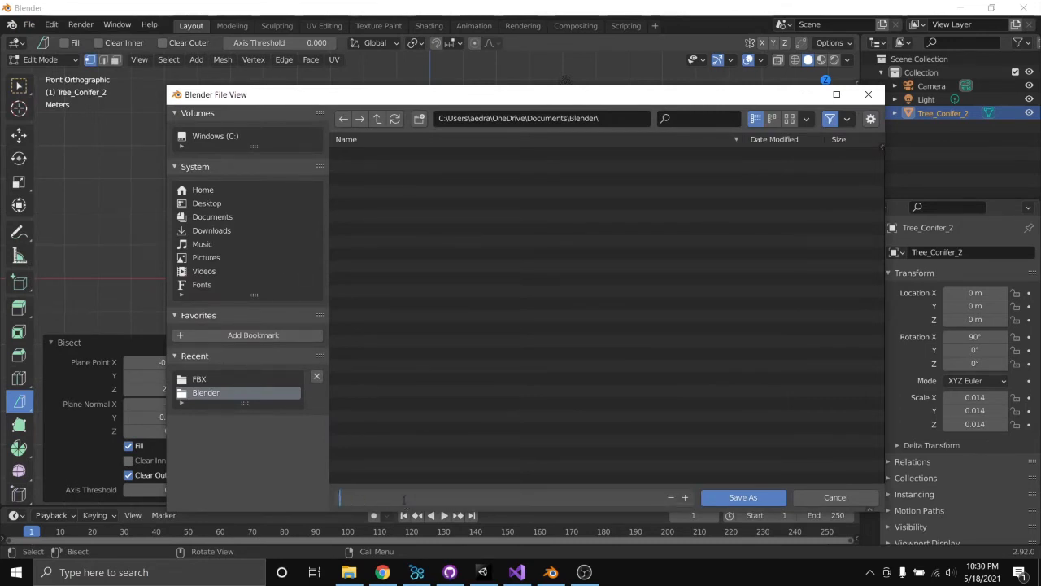
text(Tree_Conifer_2_Trunk)
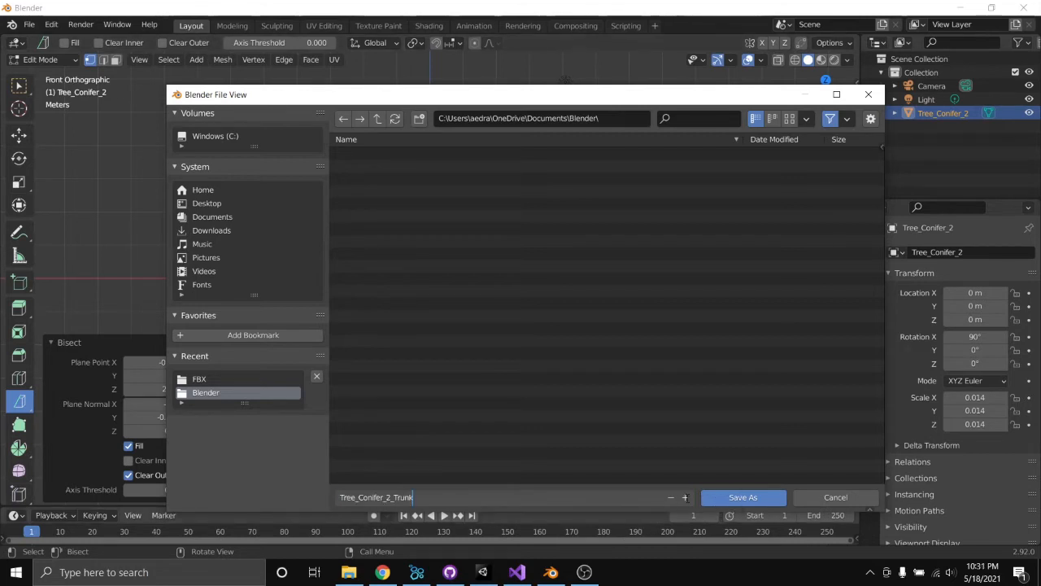
click(727, 496)
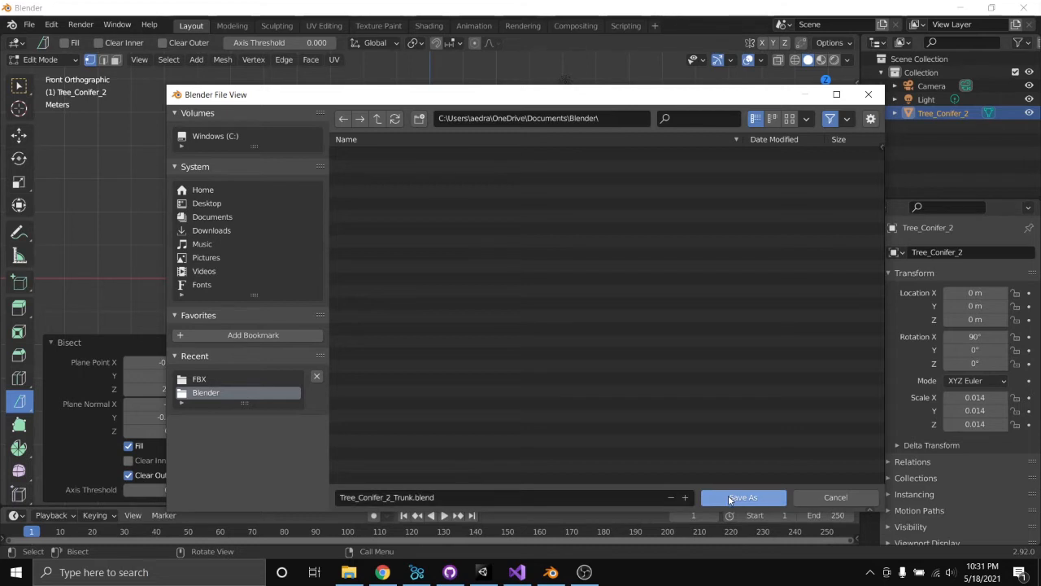
click(728, 496)
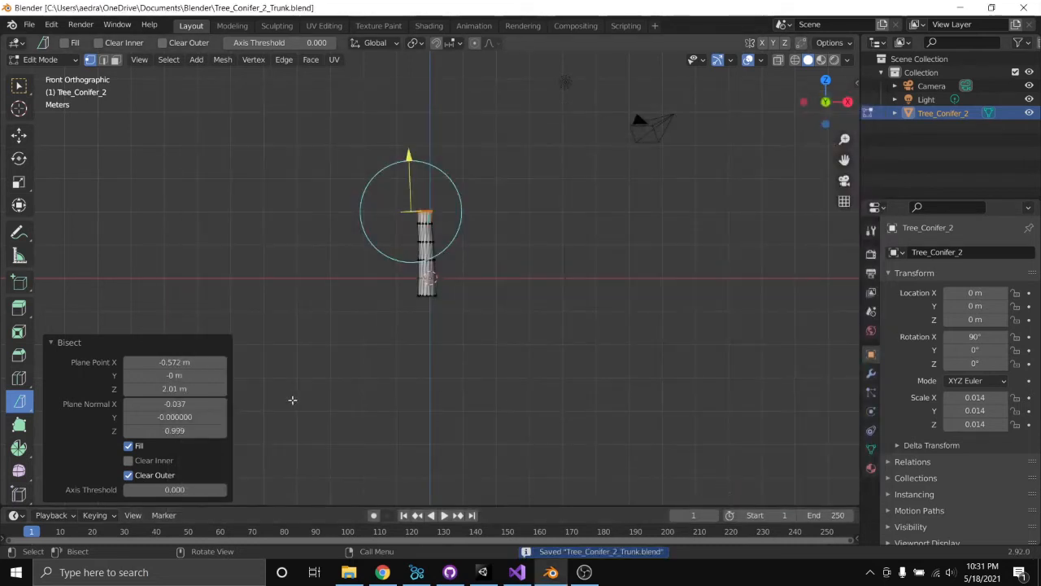
Step: Switch the bisect back to Clear Inner only, keeping the tree's upper part, and save it as a separate file named Tree_Conifer_2_Top.blend
click(128, 460)
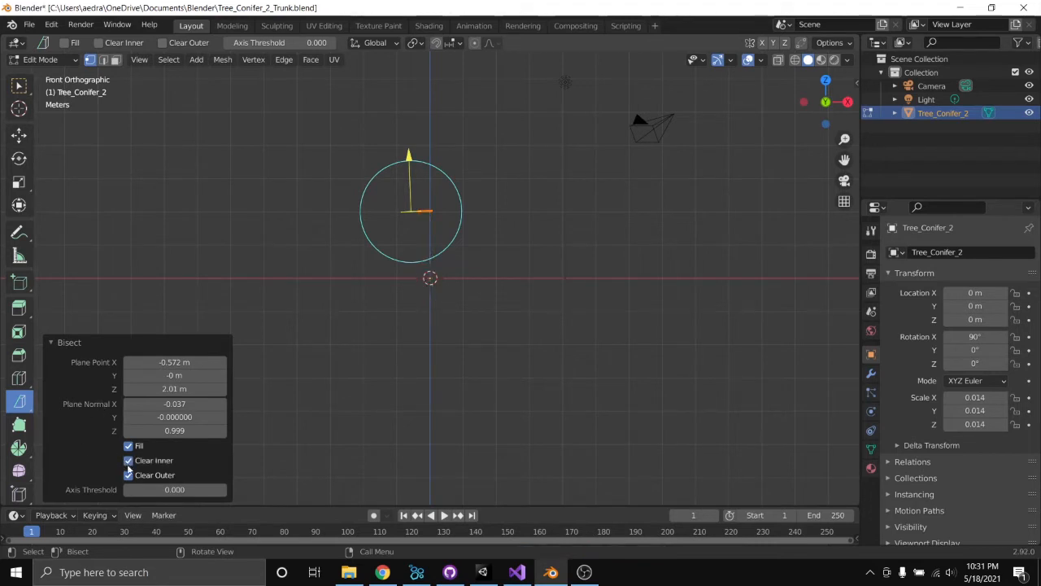
click(128, 475)
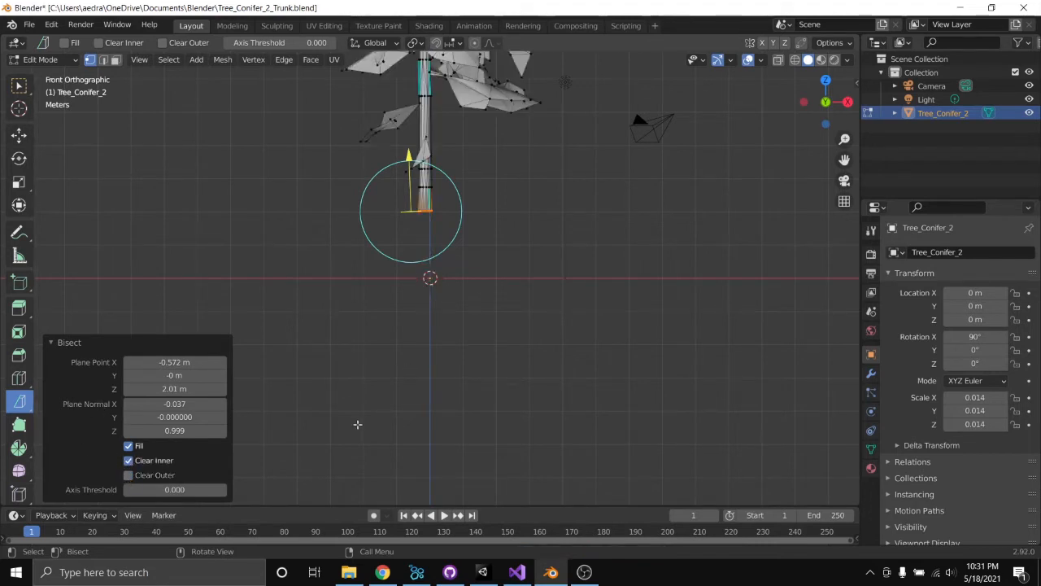
click(29, 26)
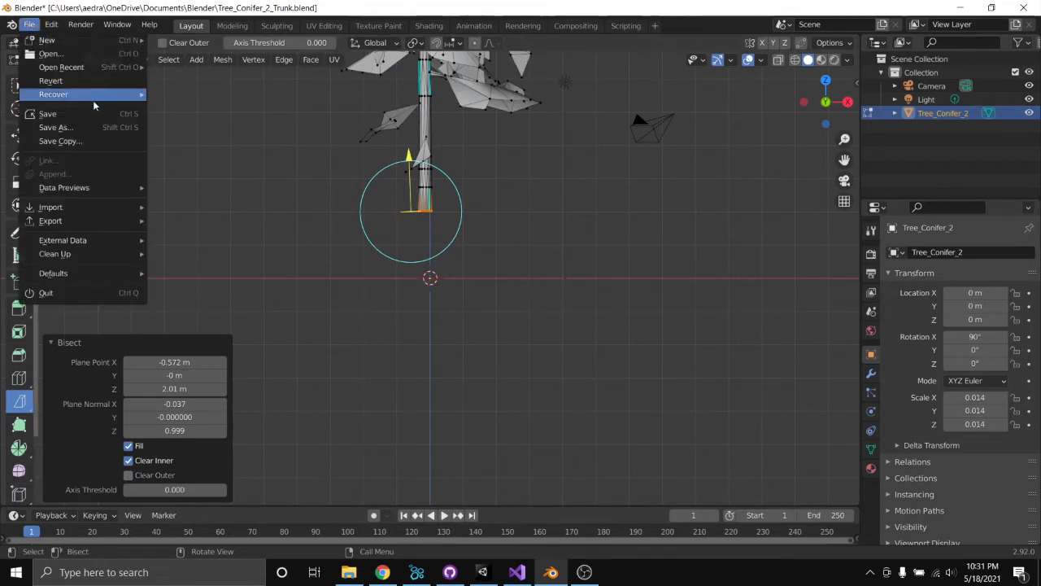
click(54, 128)
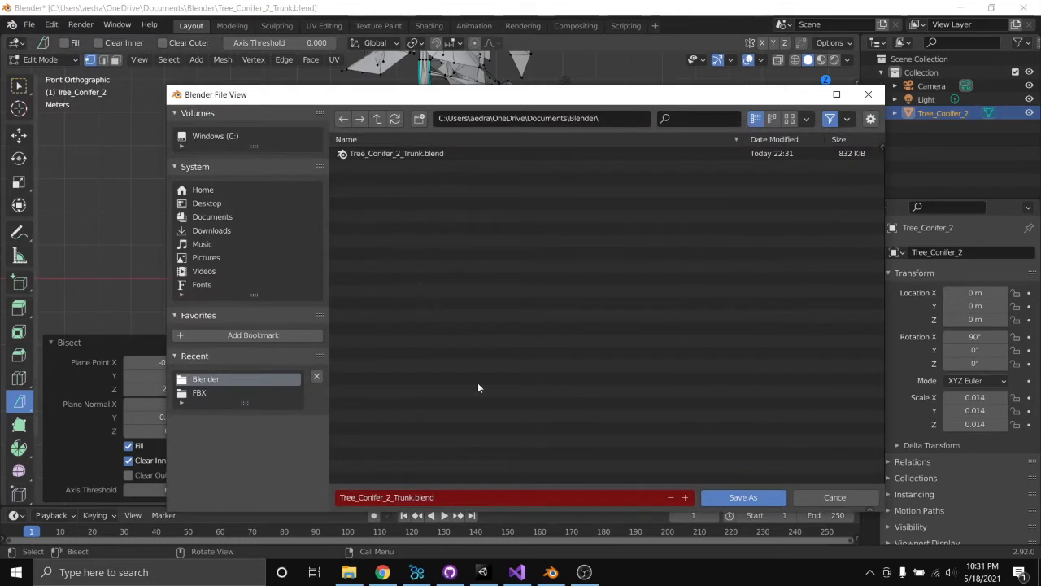
click(421, 497)
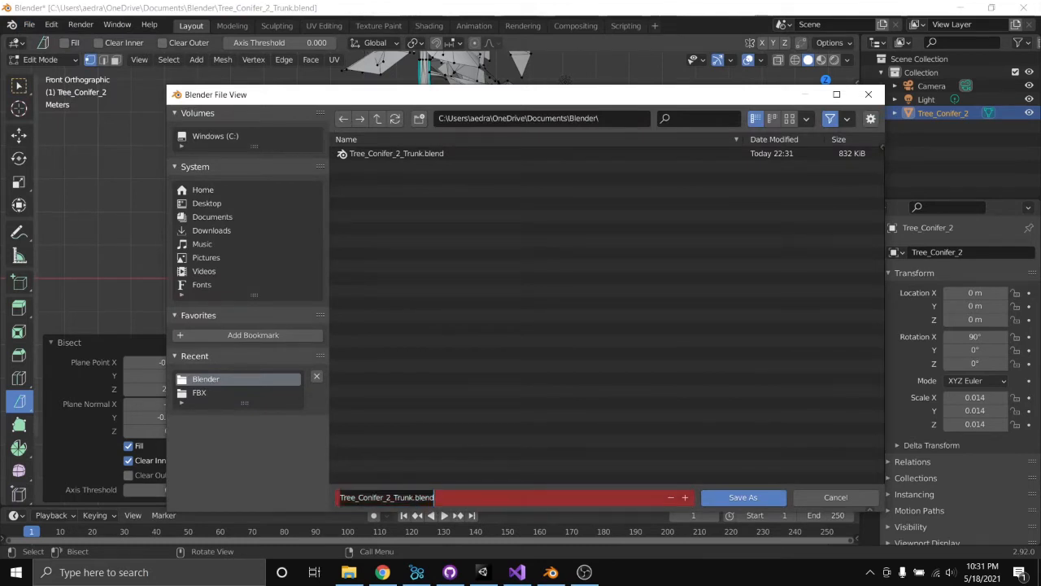
click(413, 498)
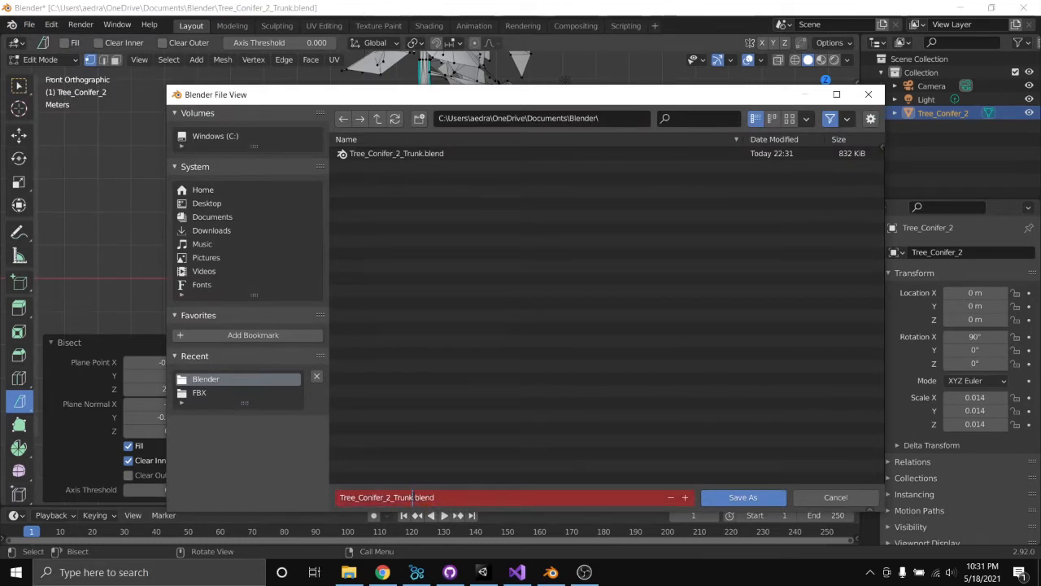
key(BackSpace)
key(BackSpace)
key(BackSpace)
key(BackSpace)
text(op)
click(746, 498)
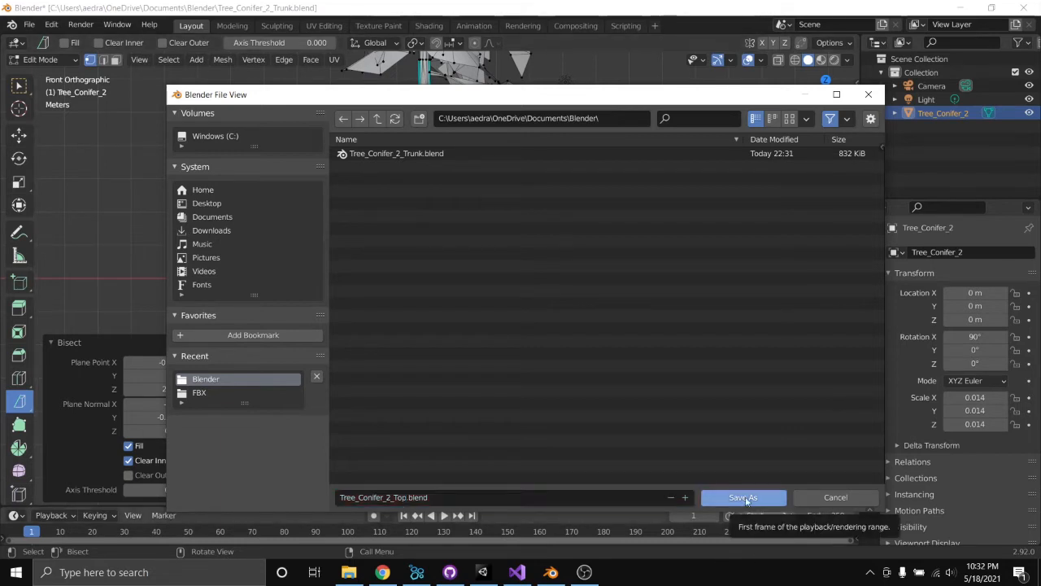
click(743, 498)
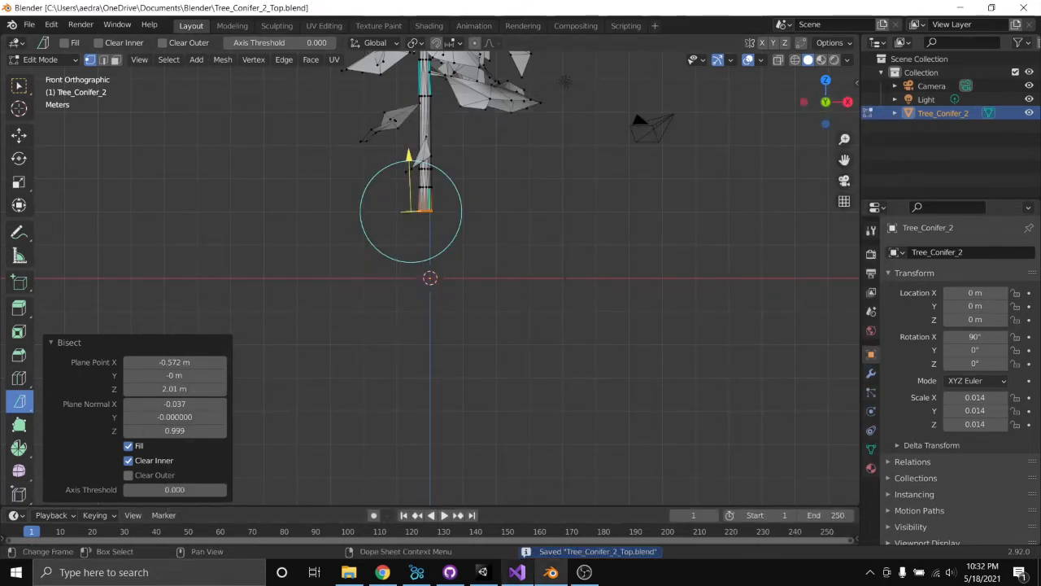
Step: In File Explorer, copy Tree_Conifer_2_Top.blend and Tree_Conifer_2_Trunk.blend from the Documents/Blender folder
click(349, 573)
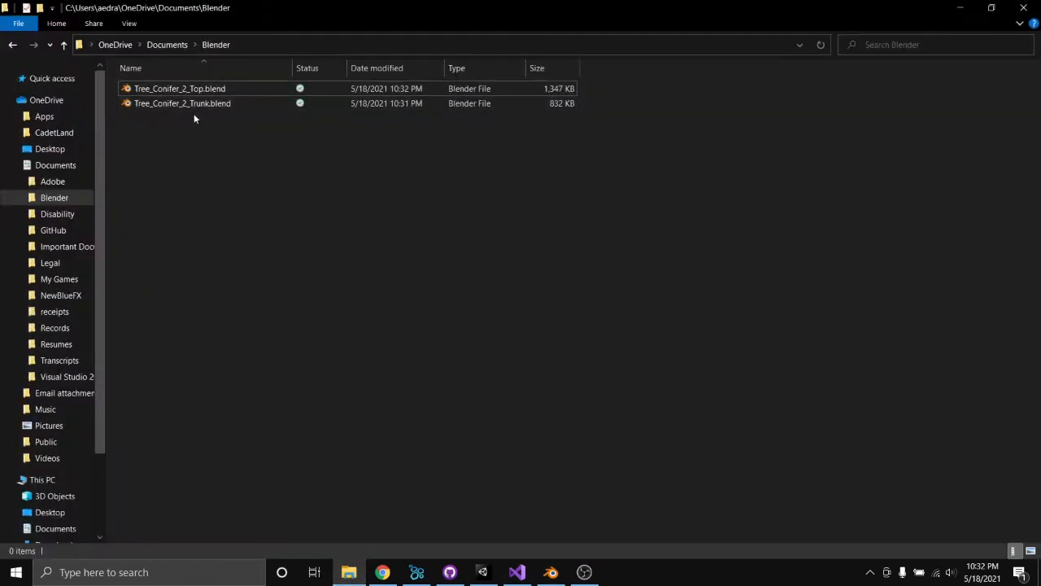
drag(195, 113, 202, 88)
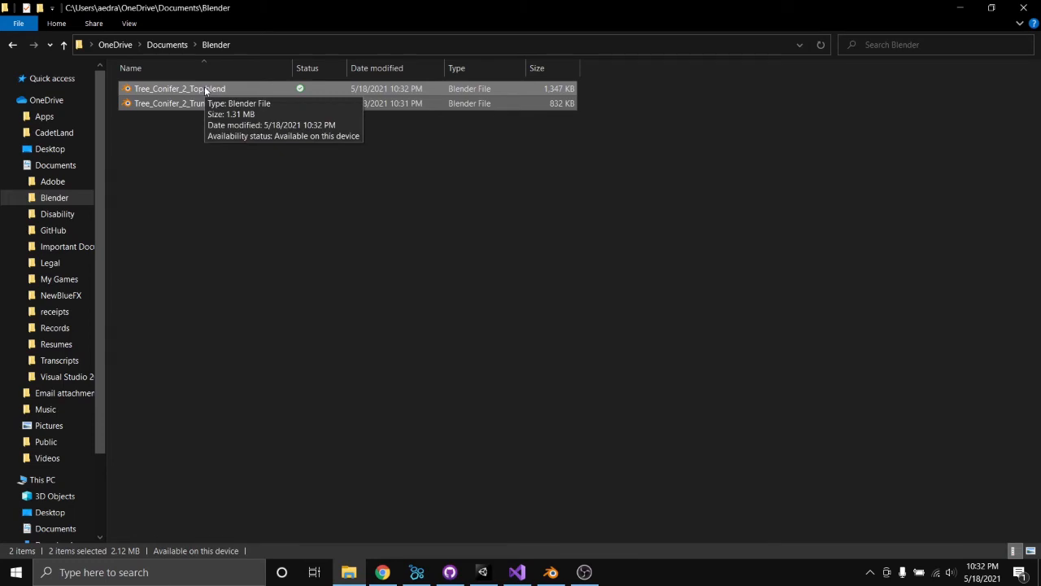
right_click(205, 88)
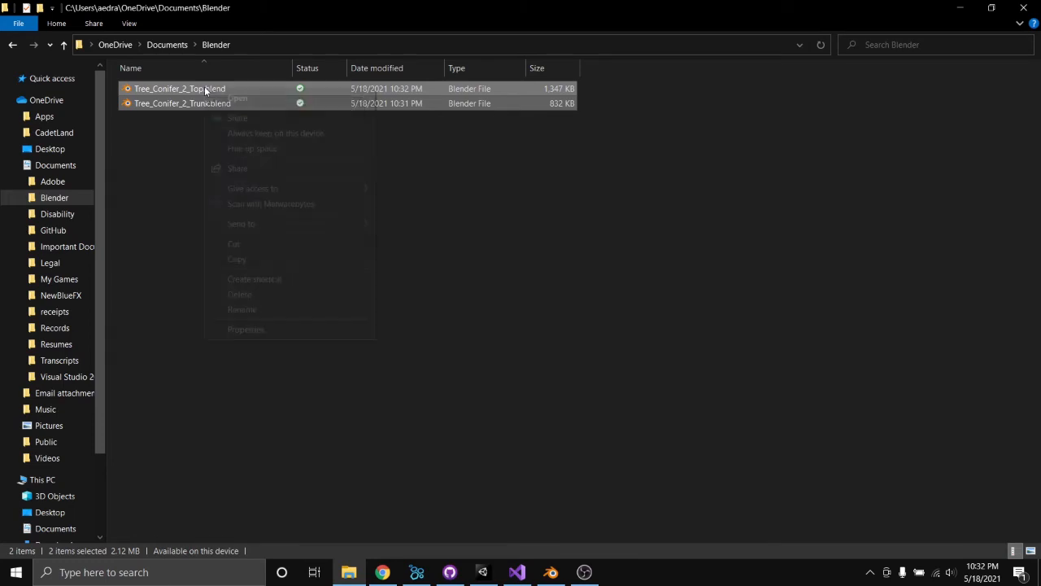
click(255, 260)
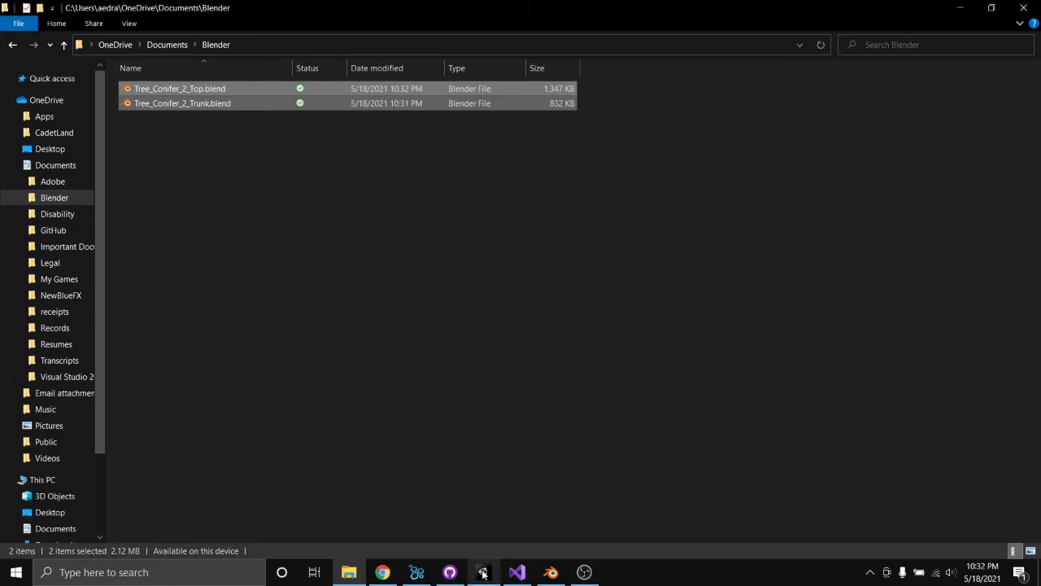
Step: Switch to Unity, show the project's FBX assets folder in File Explorer, and paste the two copied blend files into it
click(483, 572)
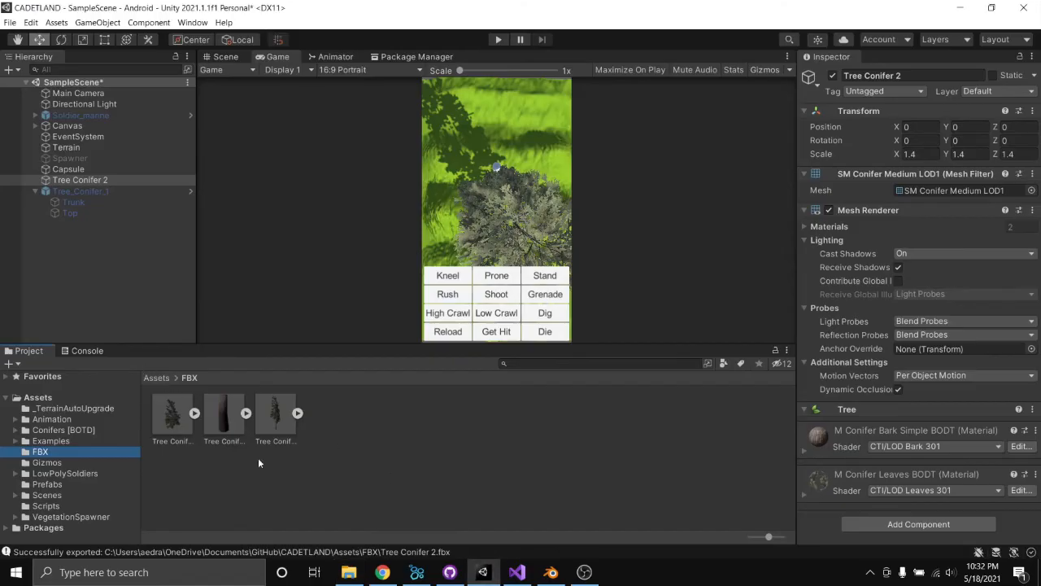
right_click(401, 446)
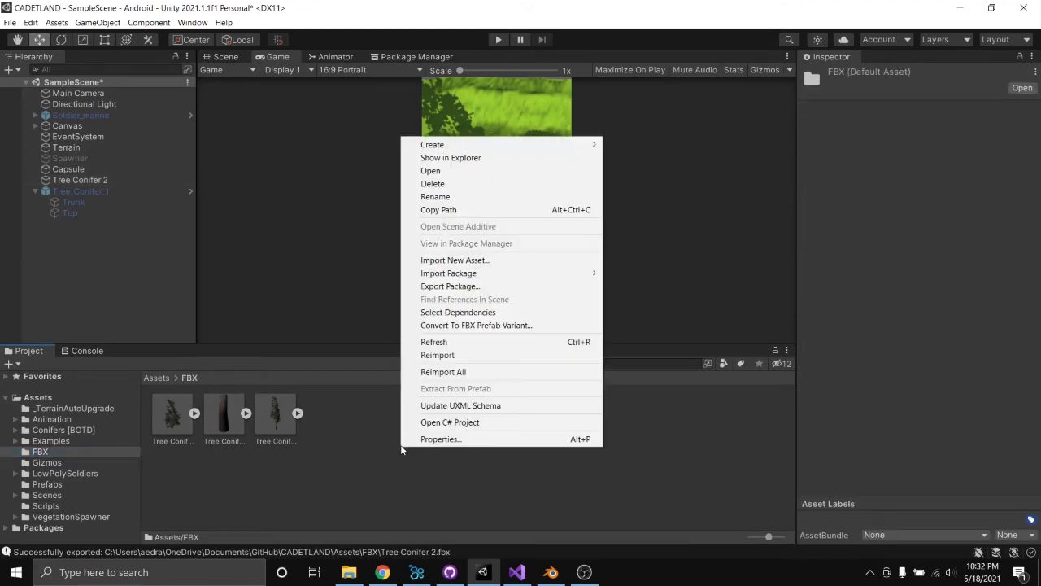
click(466, 158)
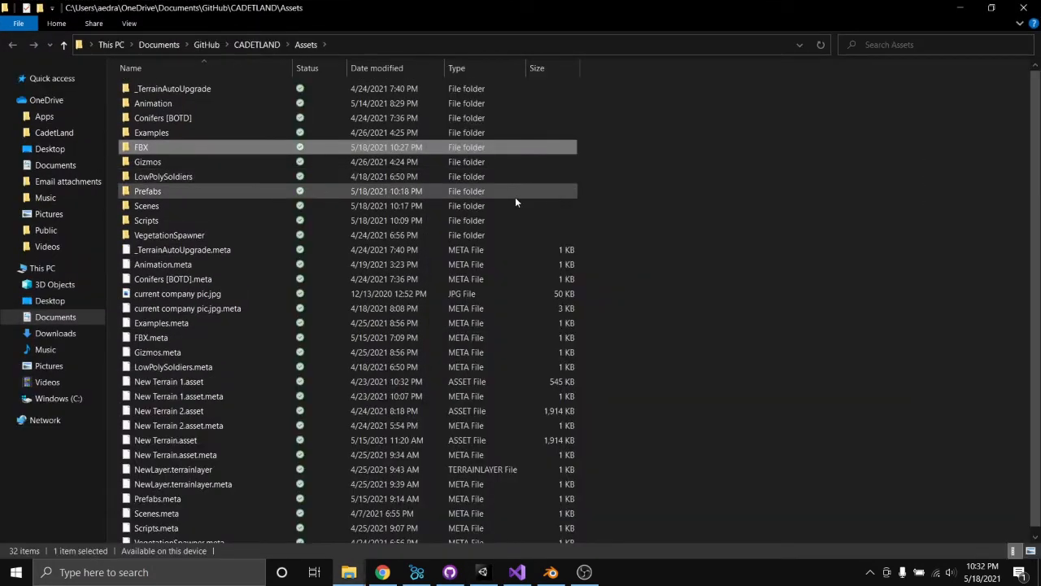
double_click(145, 148)
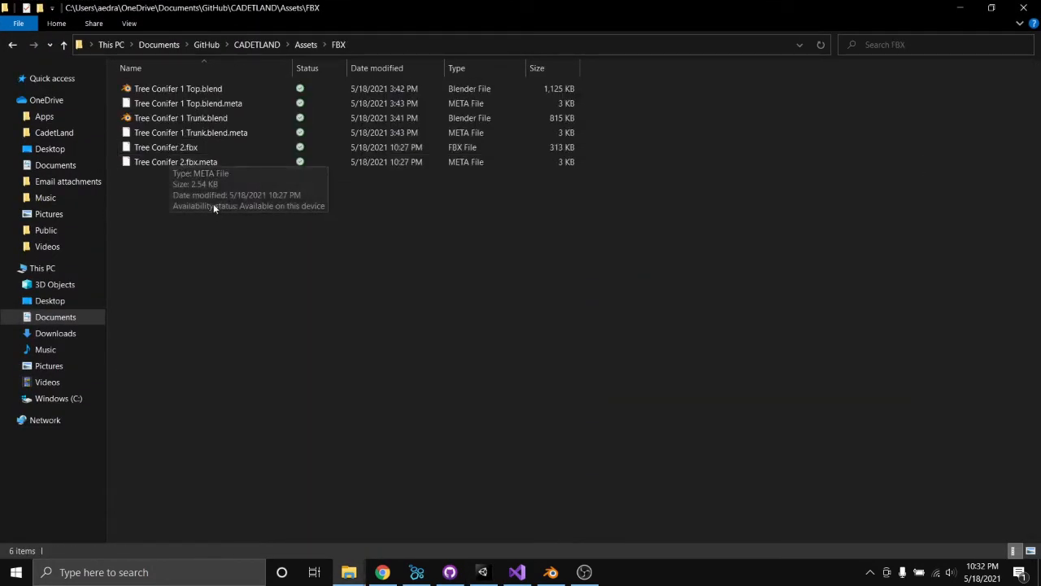
right_click(170, 204)
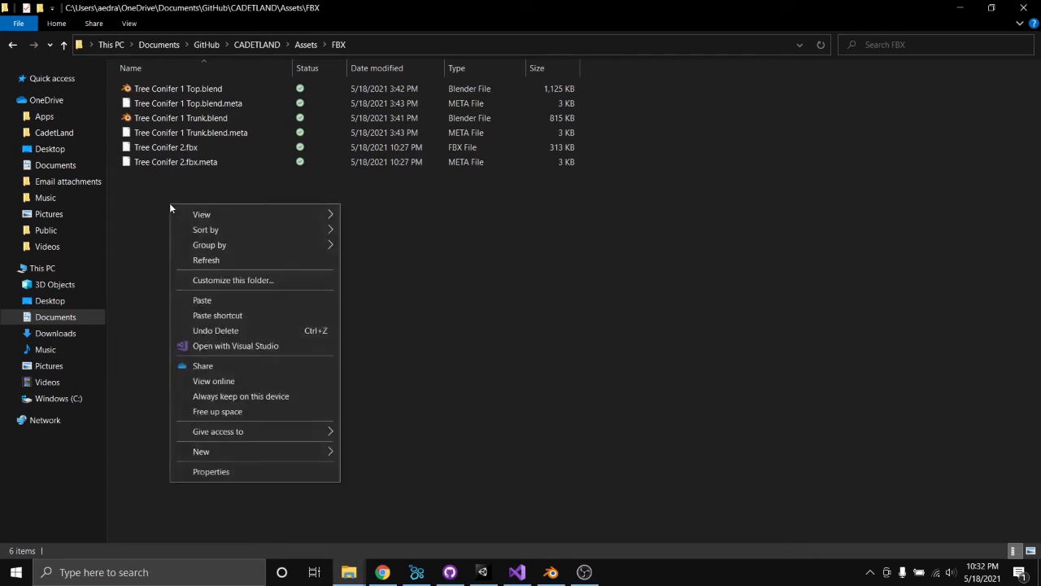
click(249, 301)
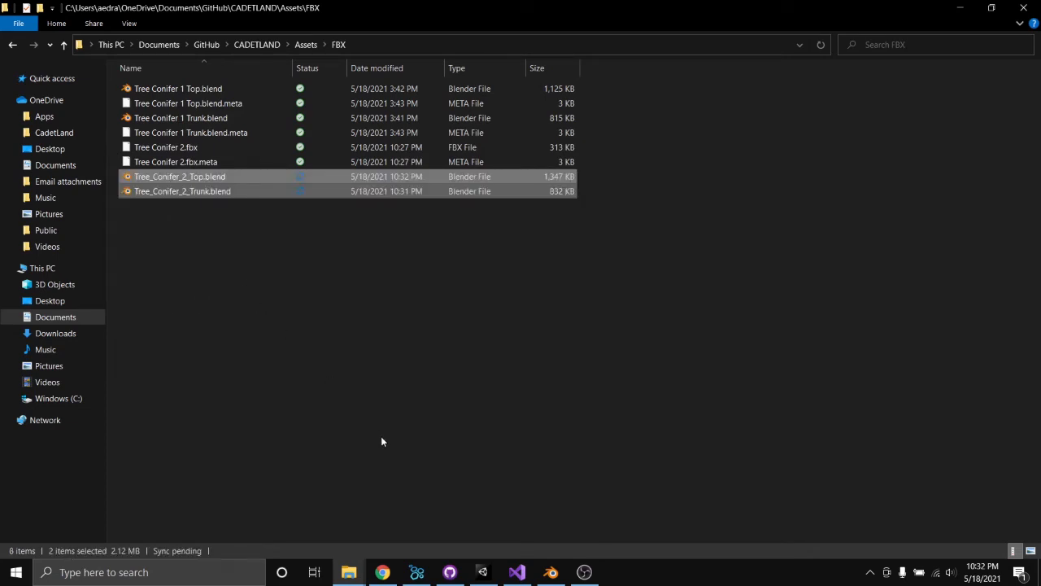
Step: Return to Unity to import the pasted blend files, and deactivate the Tree Conifer 2 object in the scene
click(485, 575)
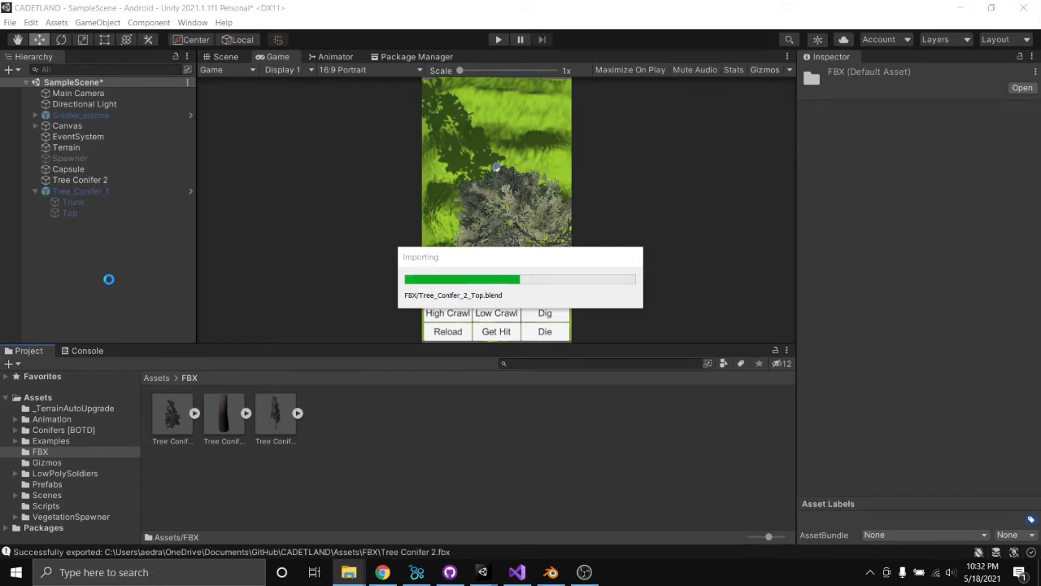
click(584, 574)
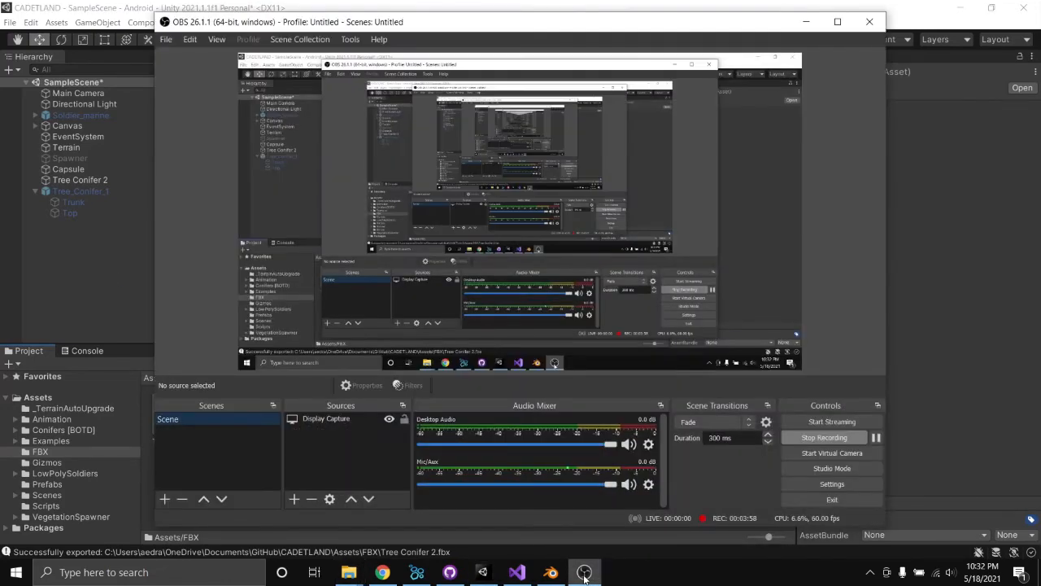
click(584, 573)
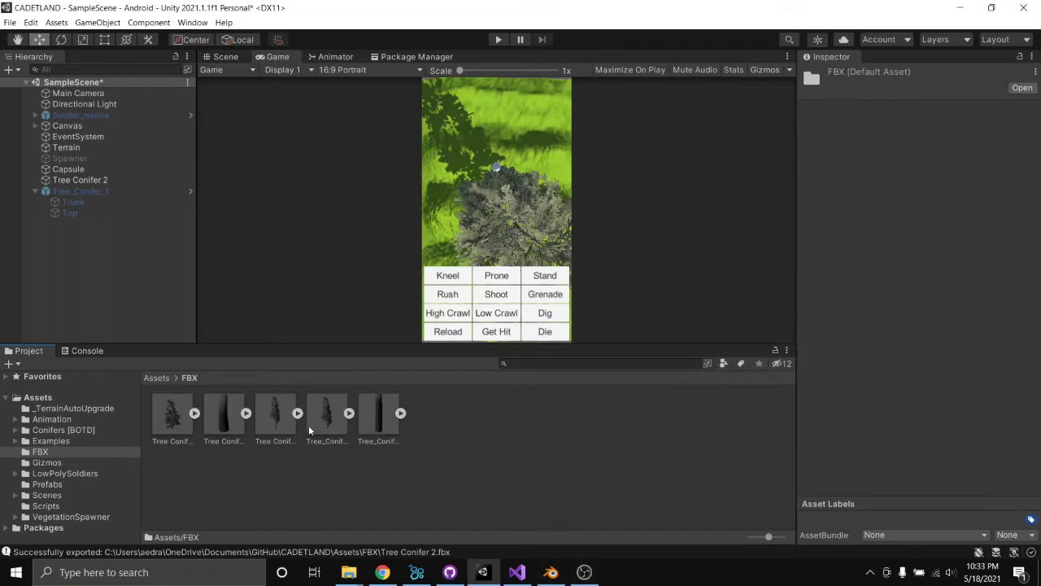
click(44, 182)
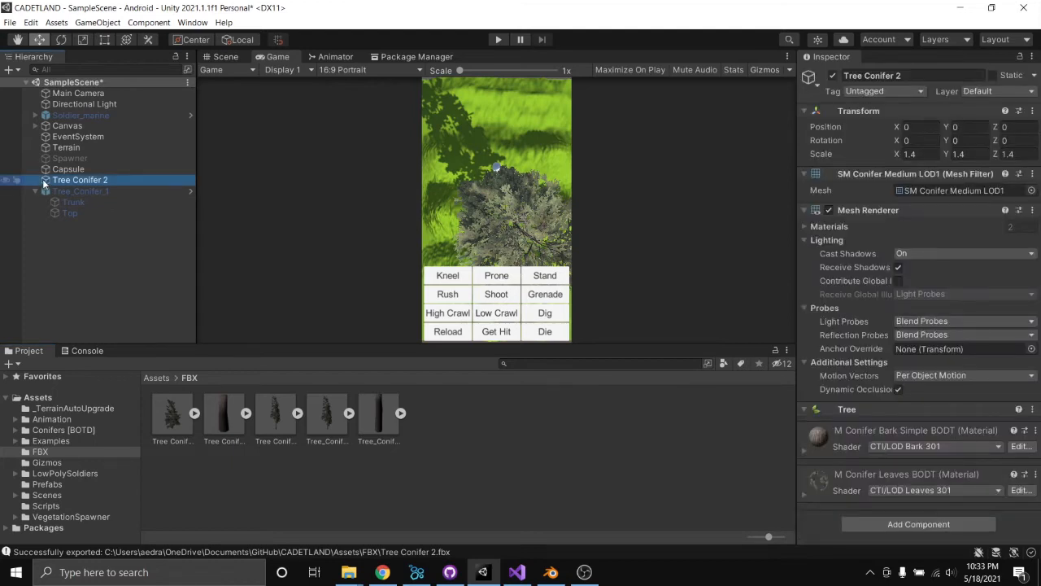
click(832, 74)
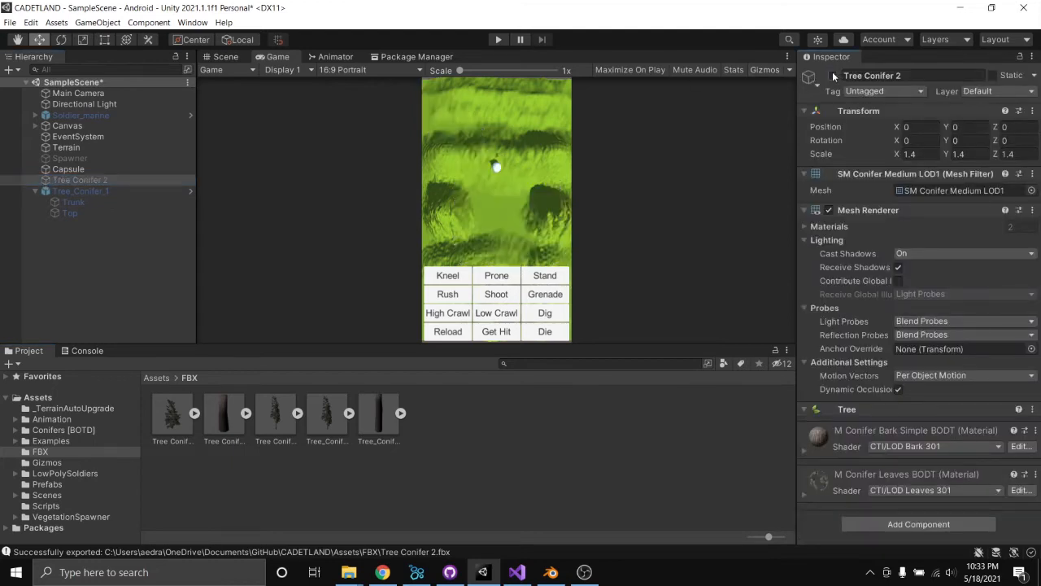
click(382, 423)
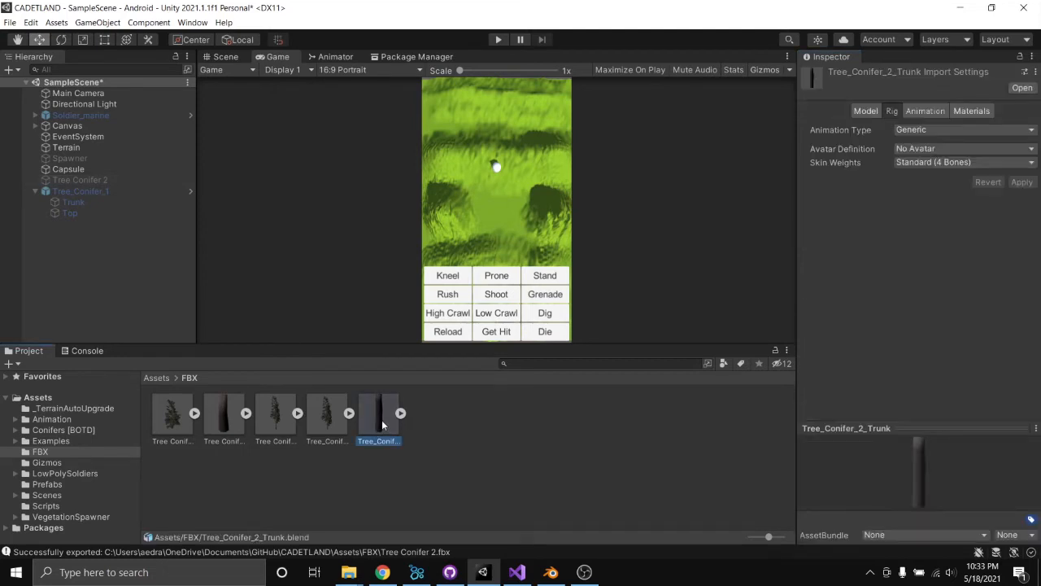
drag(382, 424, 155, 276)
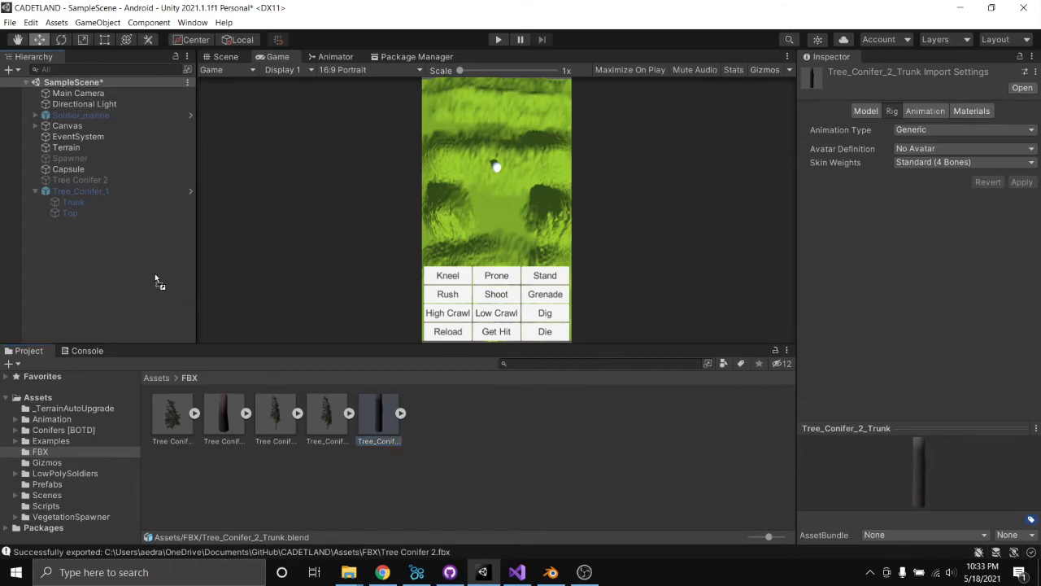
drag(79, 240, 379, 424)
Step: Create an empty game object at the root of the scene and name it Tree_Conifer_2
right_click(70, 227)
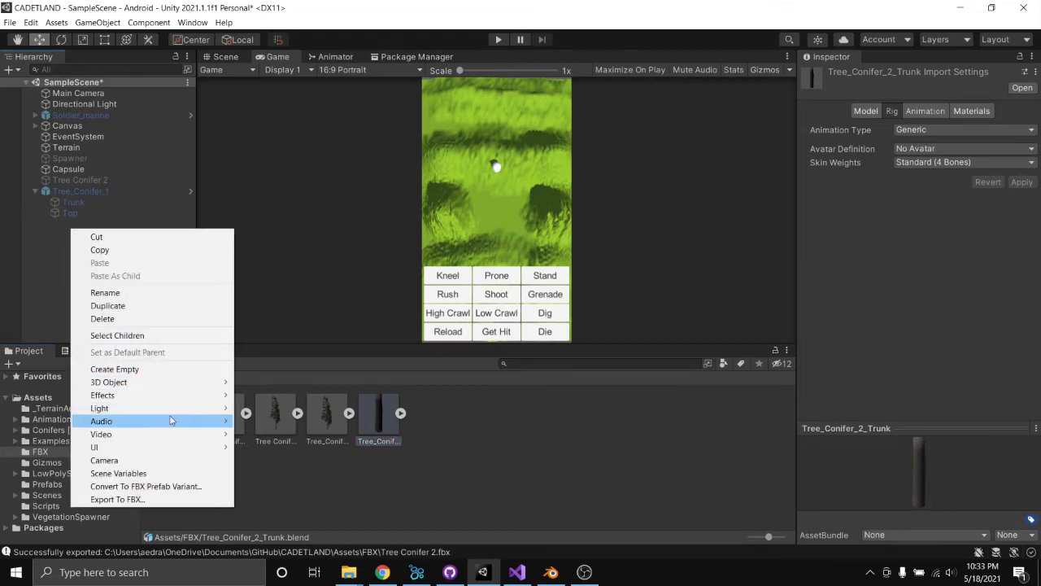
click(161, 371)
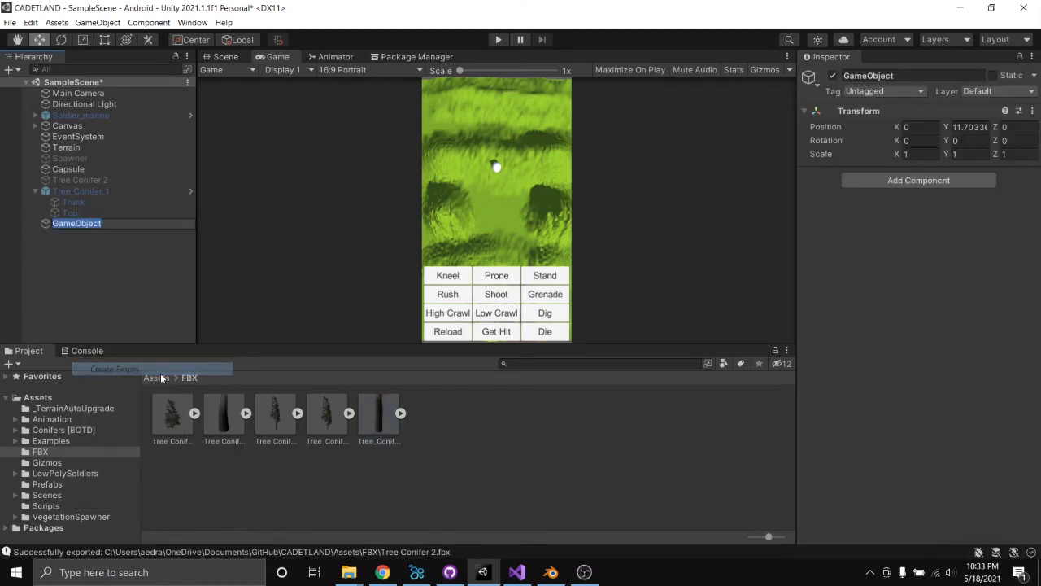
key(ctrl+v)
key(Return)
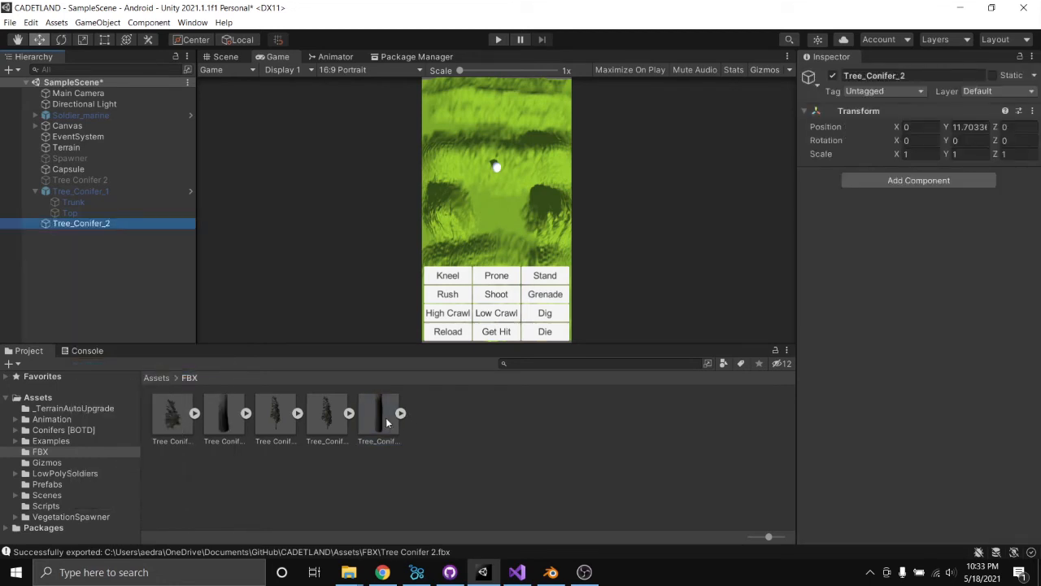
Step: Add the Tree_Conifer_2_Trunk model to the scene root and try to move its Tree_Conifer_2 mesh child into the empty Tree_Conifer_2 object
drag(387, 422, 83, 234)
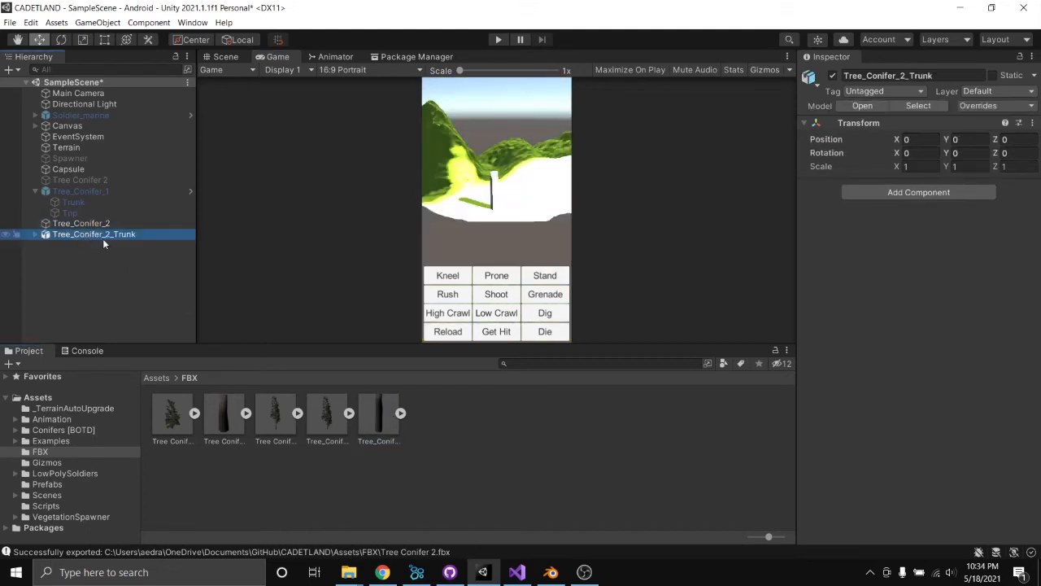
click(34, 235)
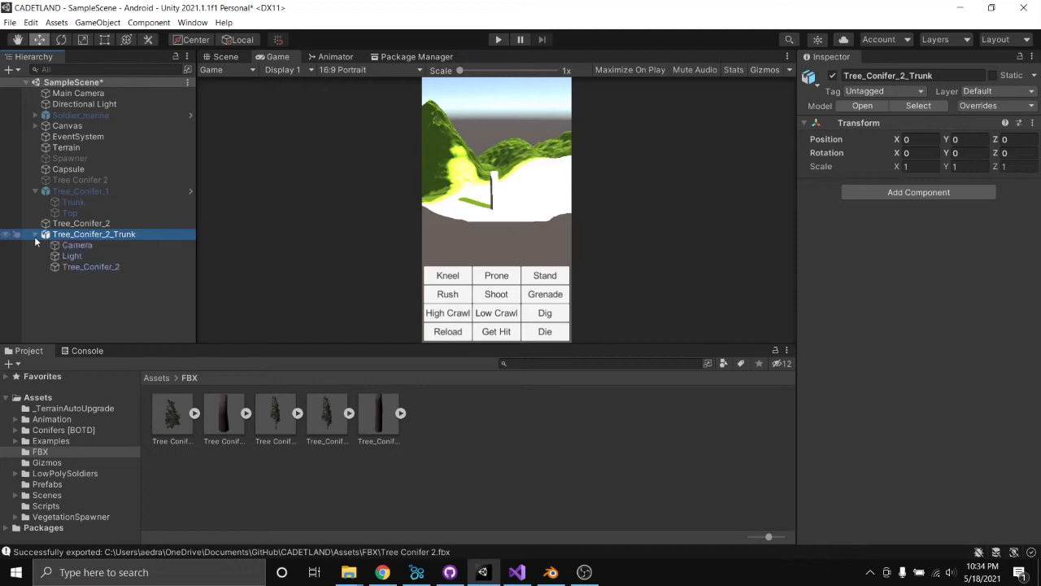
click(91, 267)
drag(99, 269, 104, 230)
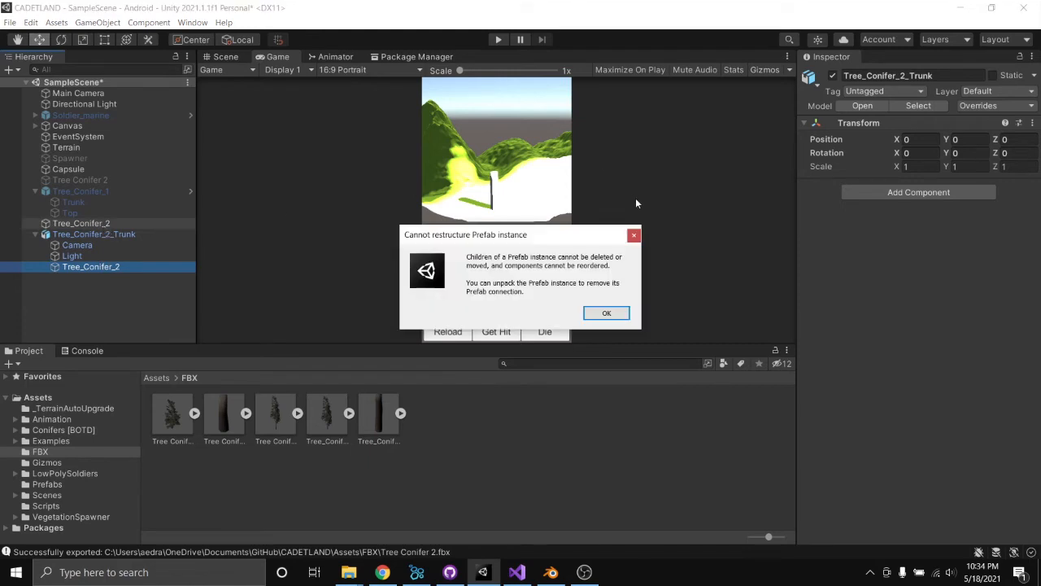
click(634, 235)
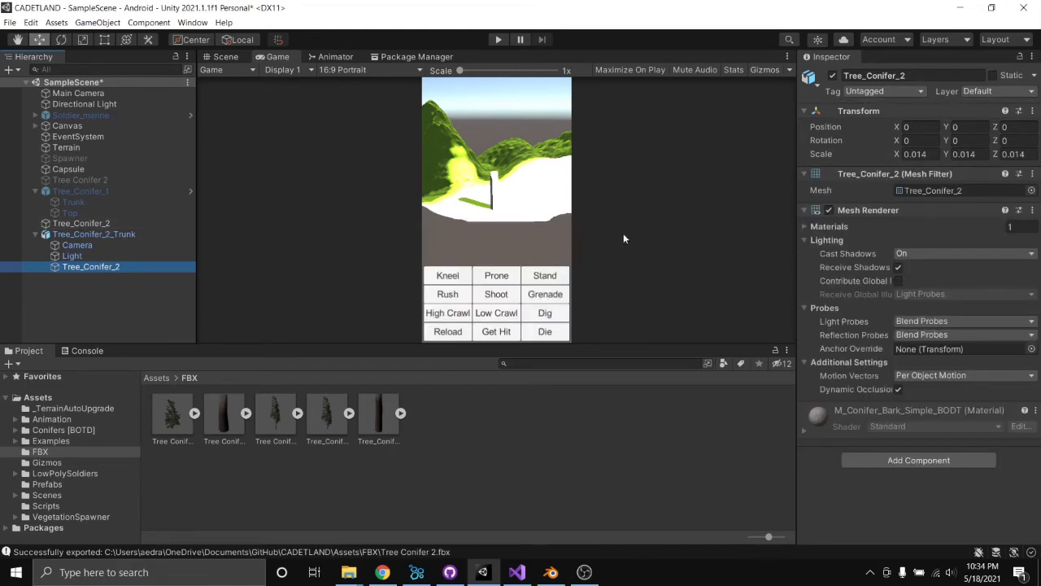
Step: Duplicate the mesh child inside Tree_Conifer_2_Trunk and make the copy a child of the empty Tree_Conifer_2 object
right_click(80, 269)
click(142, 234)
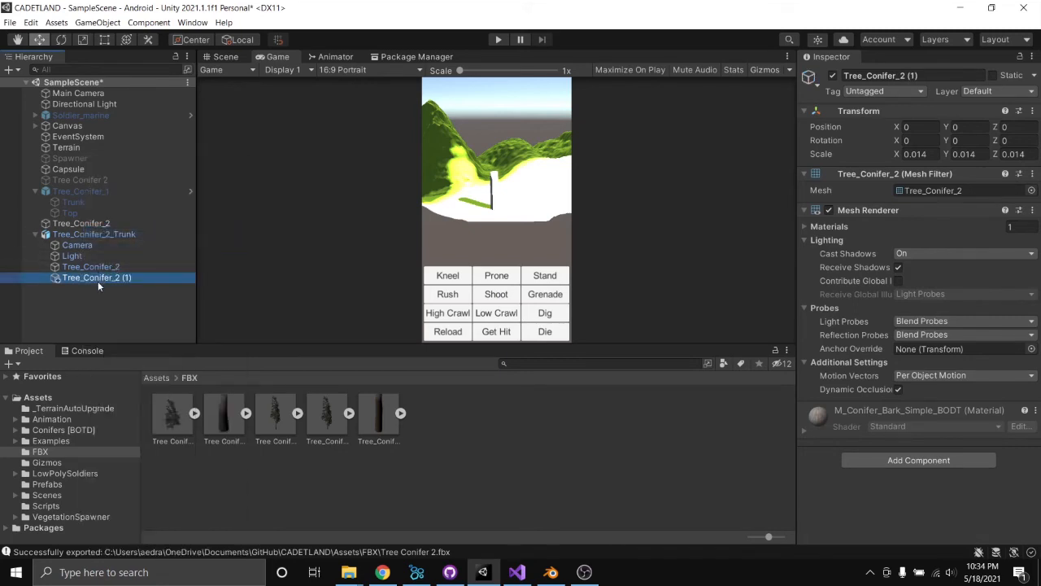
drag(98, 280, 96, 217)
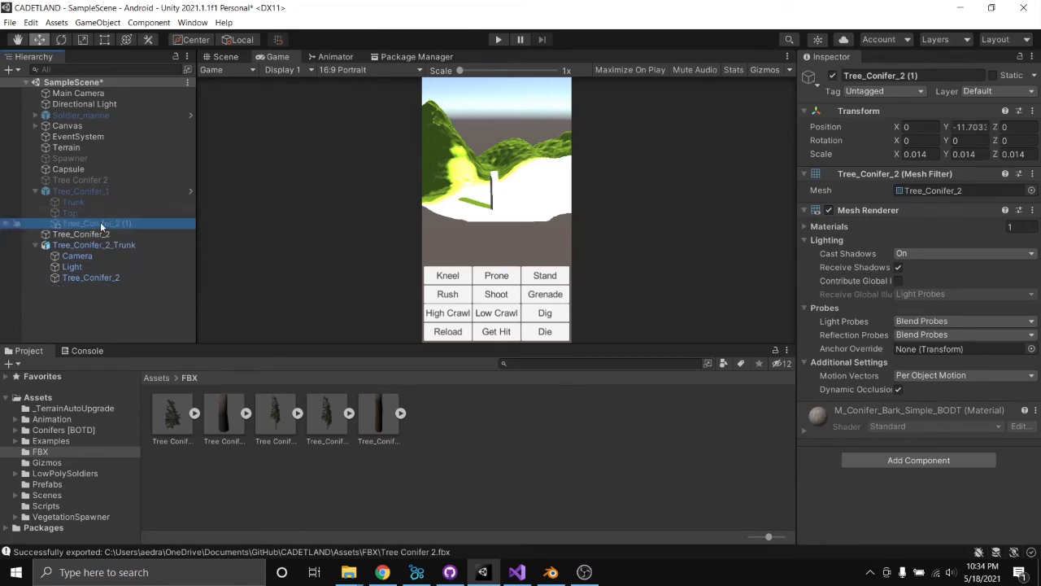
drag(102, 231, 102, 234)
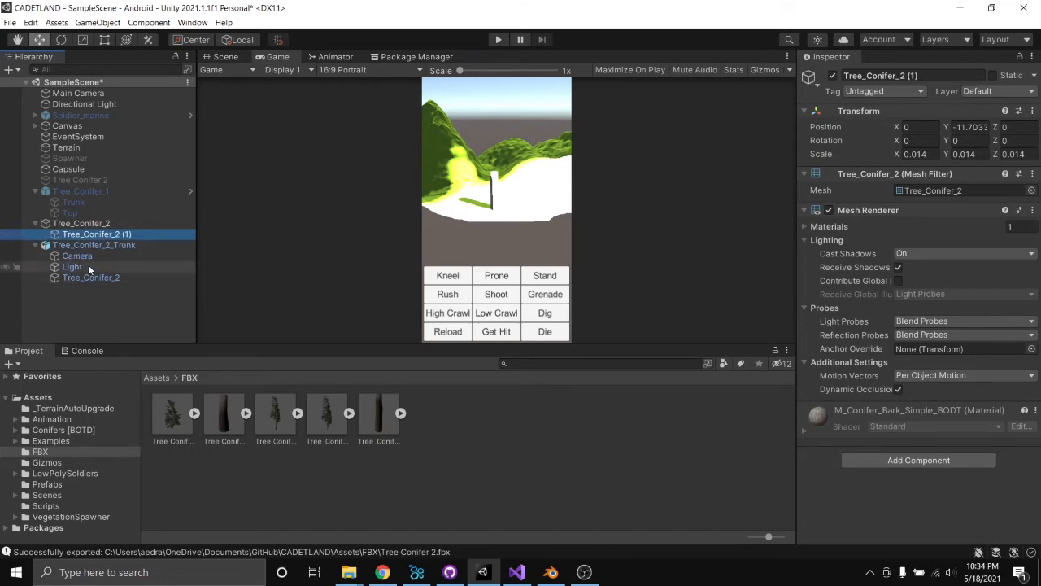
Step: Delete the Tree_Conifer_2_Trunk instance from the scene
click(46, 245)
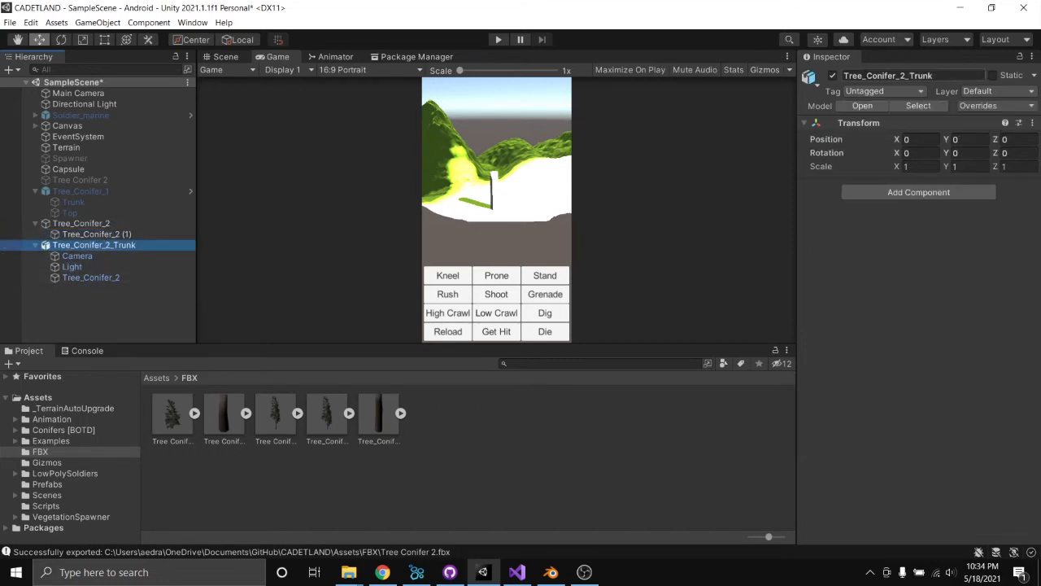
right_click(90, 247)
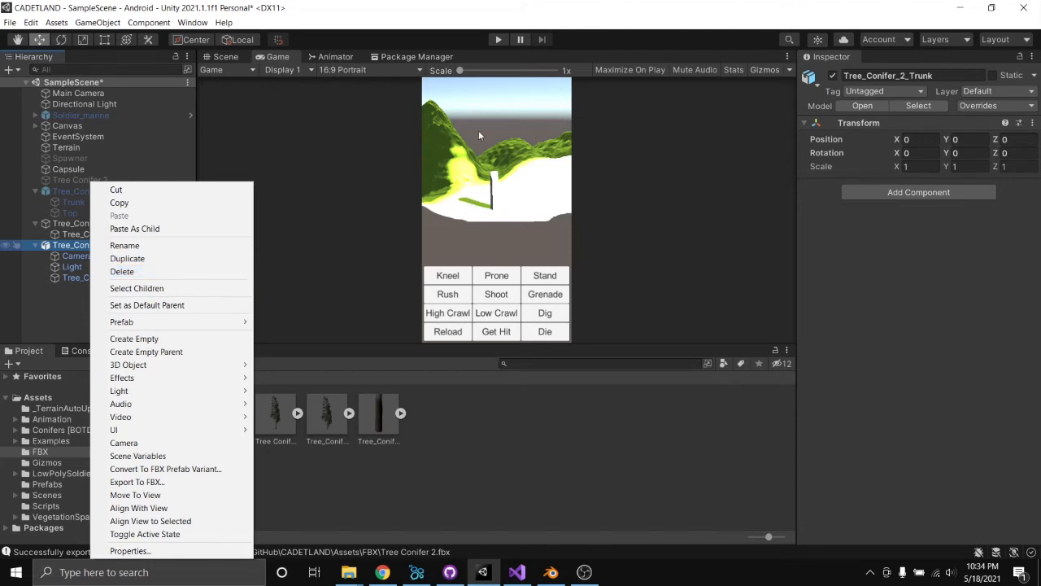
click(122, 272)
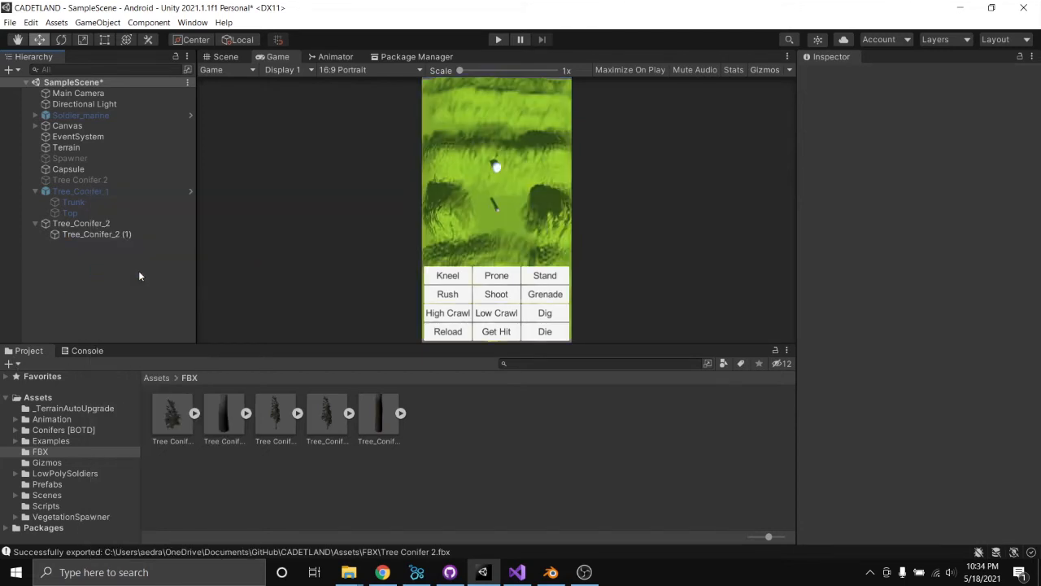
Step: Add the Tree_Conifer_2_Top model to the scene, duplicate its mesh child, and make the copy a child of the Tree_Conifer_2 object
click(328, 416)
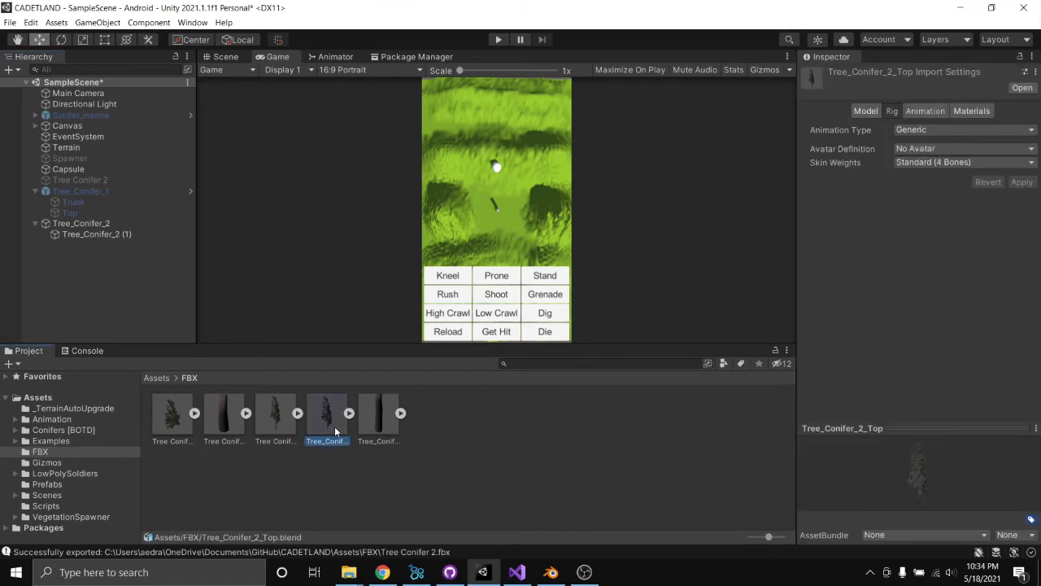
drag(334, 427, 81, 250)
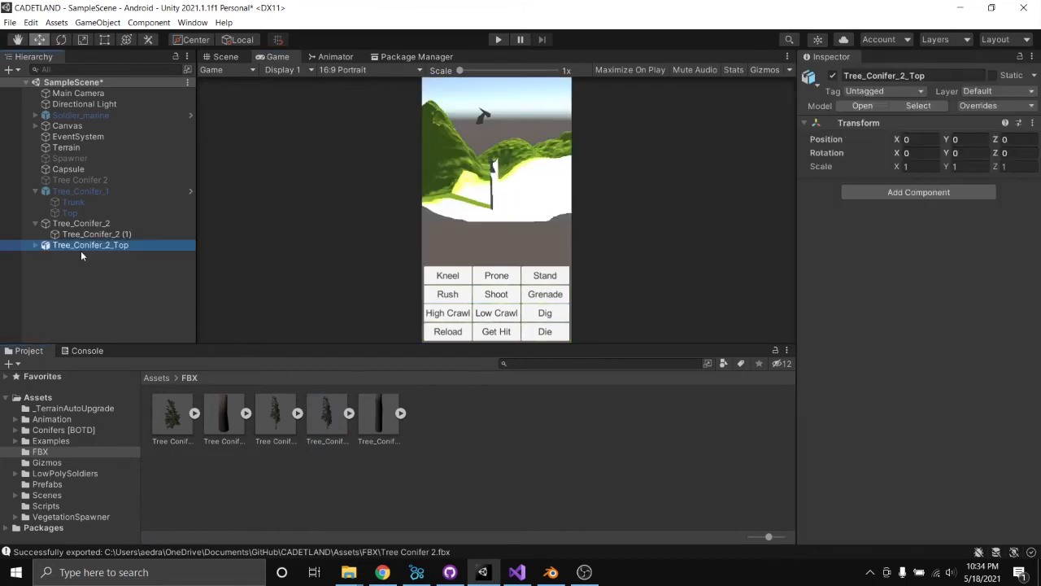
click(35, 244)
click(104, 278)
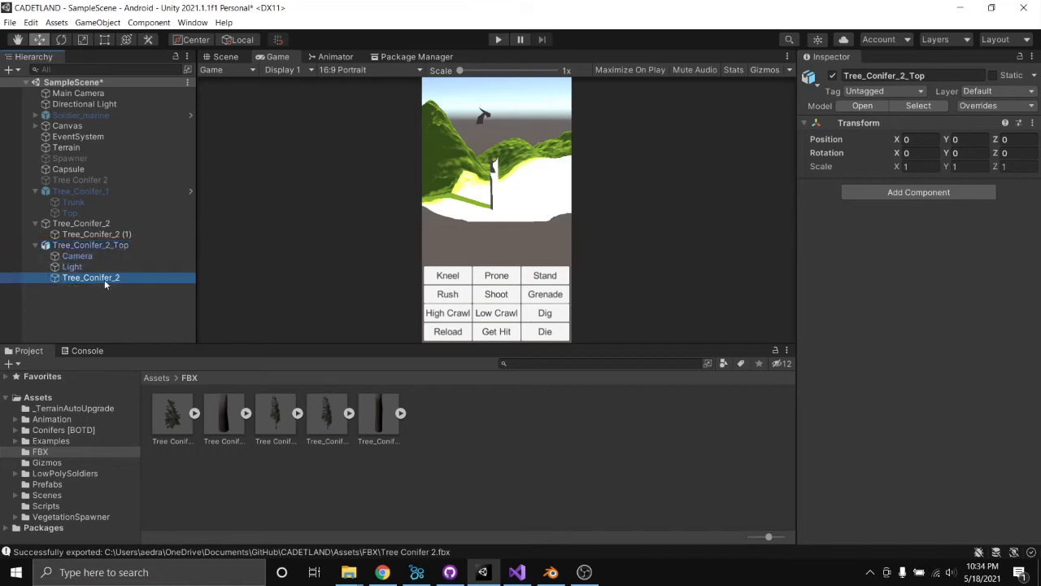
right_click(104, 279)
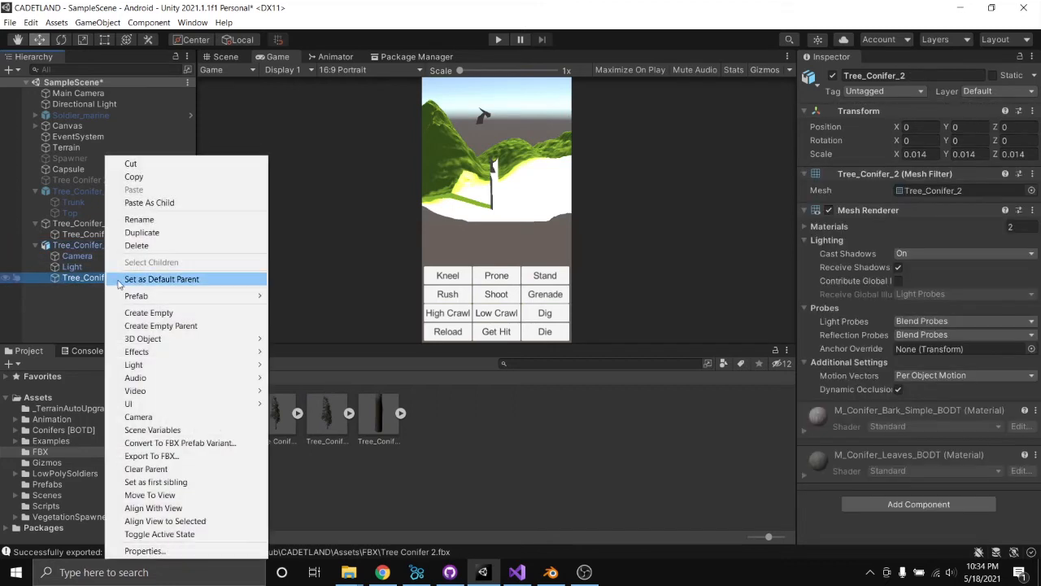
click(141, 233)
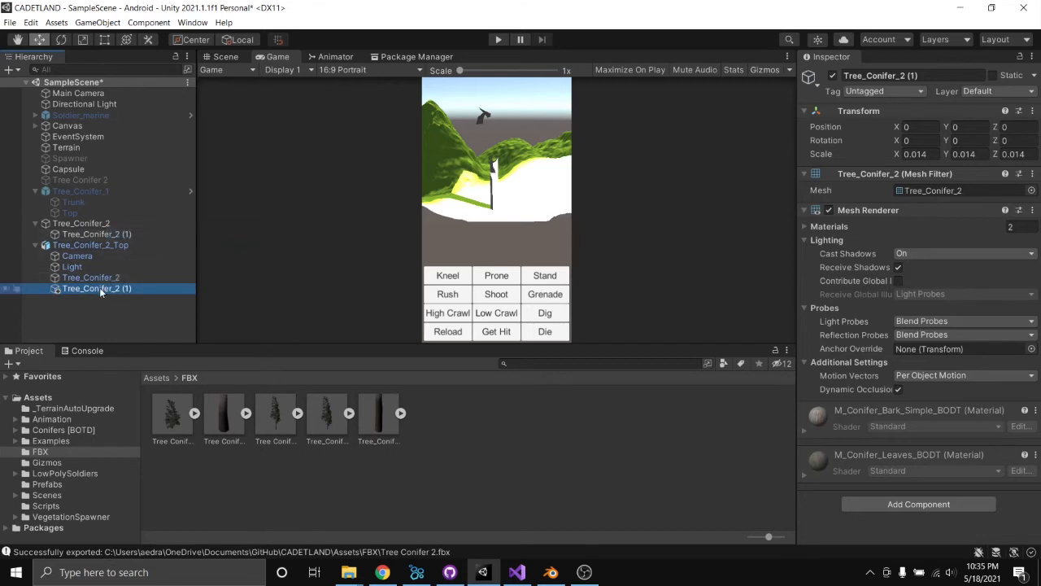
drag(101, 292, 102, 228)
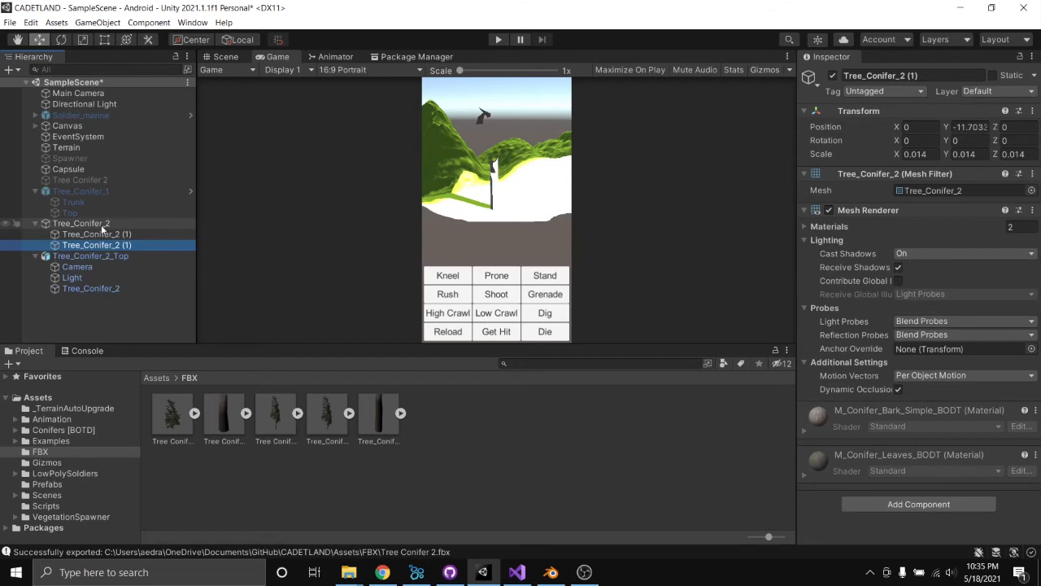
Step: Delete the Tree_Conifer_2_Top instance from the scene
click(60, 255)
right_click(68, 255)
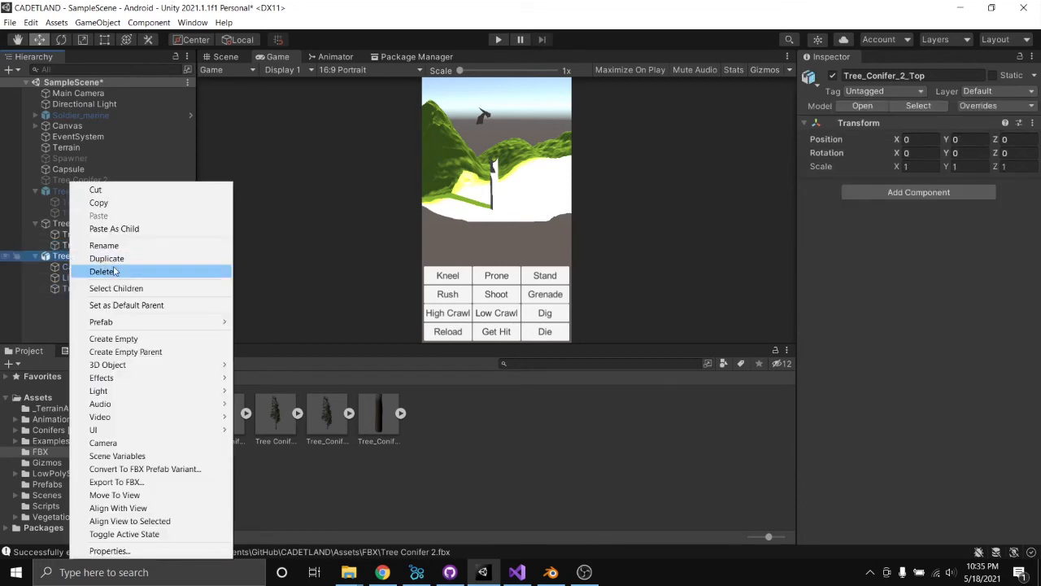
click(104, 271)
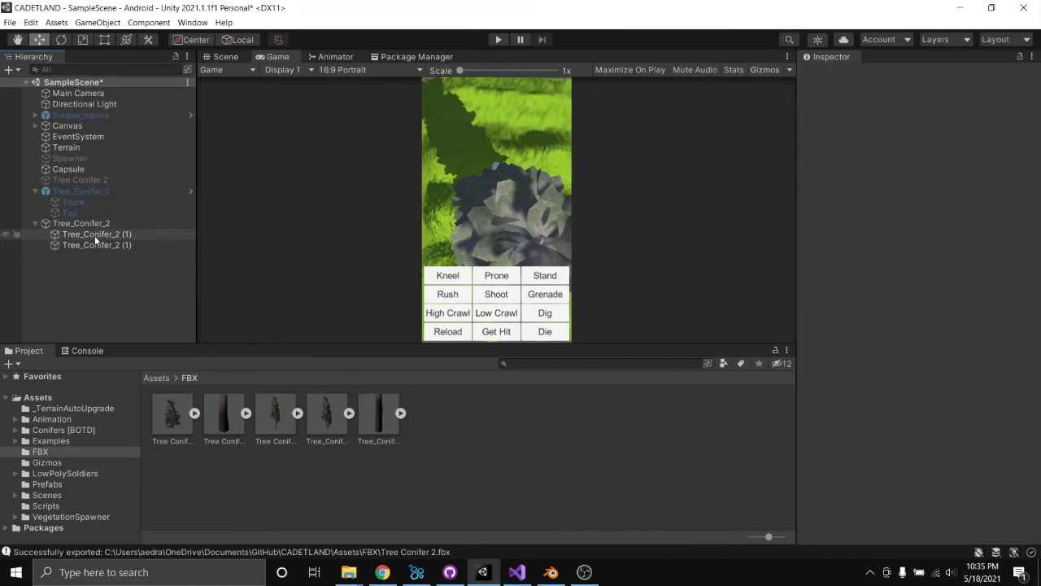
Step: Rename the two children of Tree_Conifer_2, naming the single-material mesh Trunk and the two-material mesh Top
click(96, 235)
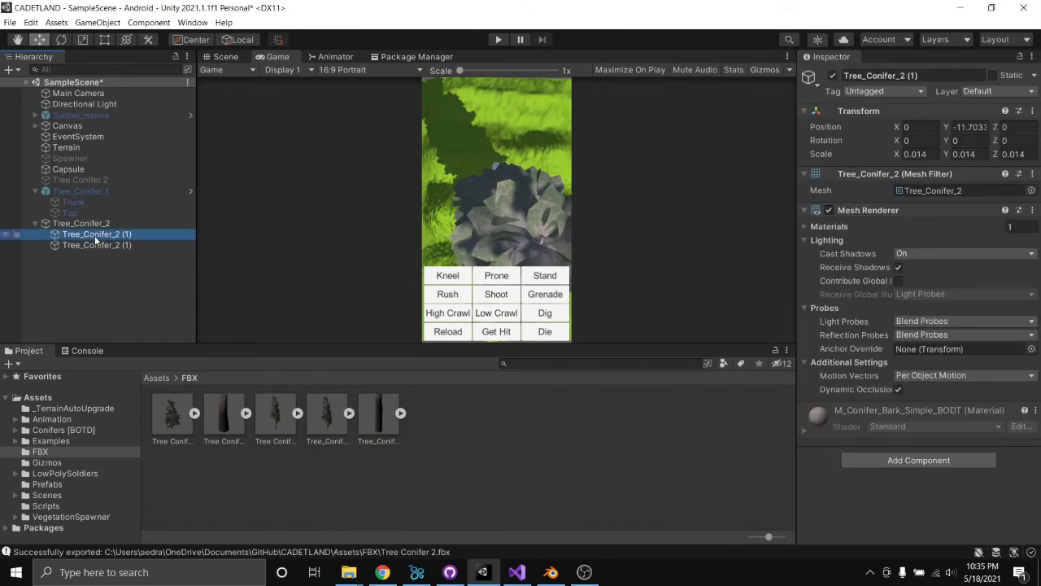
click(100, 246)
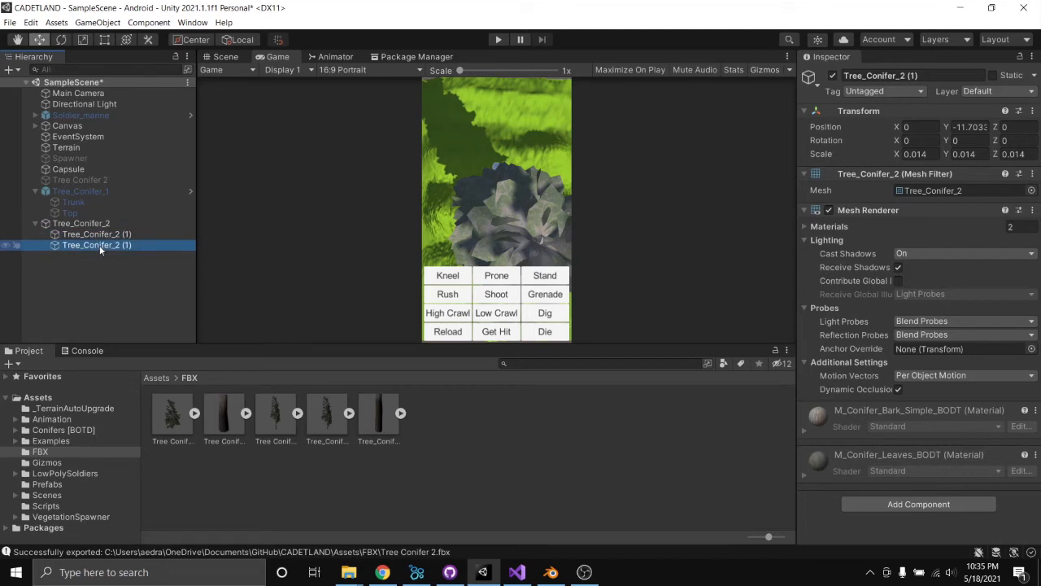
click(96, 235)
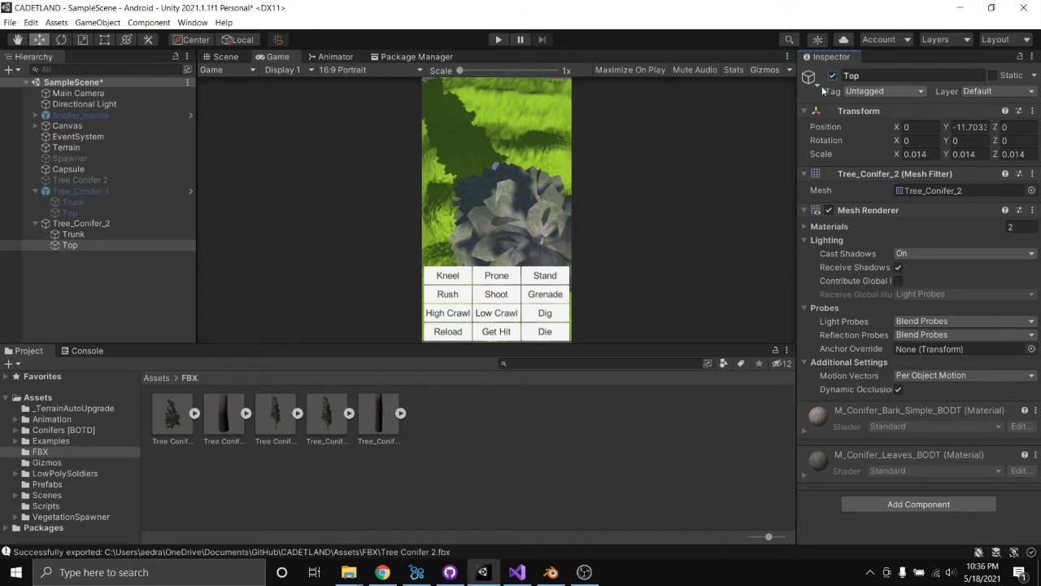
Step: Deactivate the new Tree_Conifer_2 object and reactivate the original Tree Conifer 2
click(79, 223)
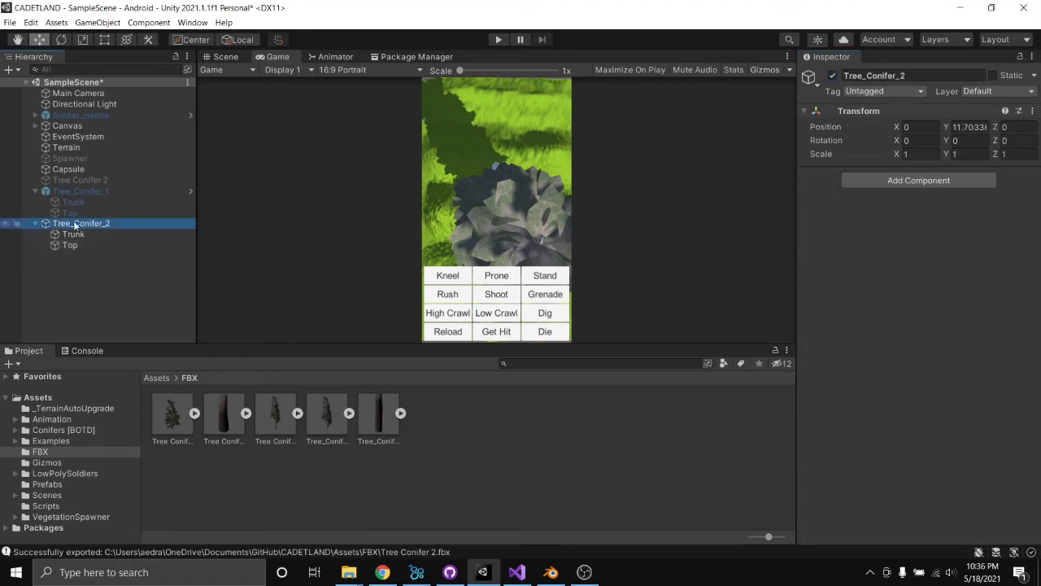
click(832, 75)
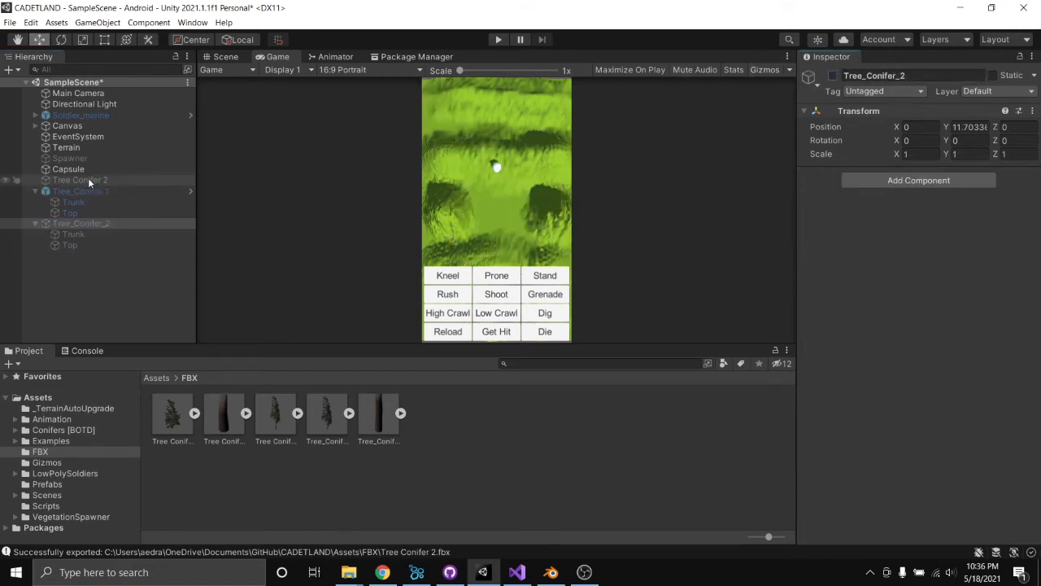
click(90, 180)
click(832, 75)
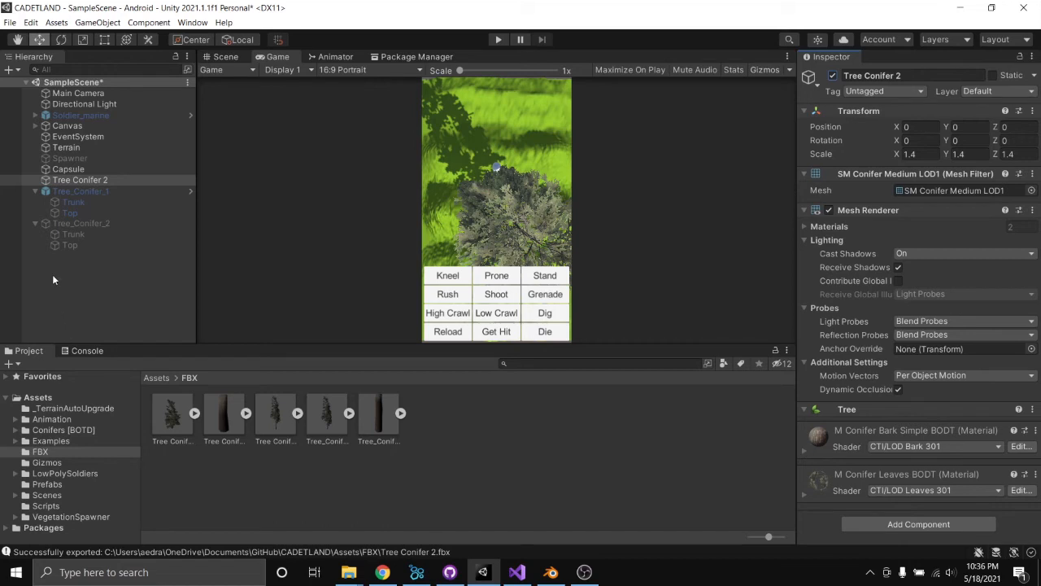
Step: Compare the materials of Tree_Conifer_2's Top with those of the original Tree Conifer 2, switching the original off and on again
click(74, 246)
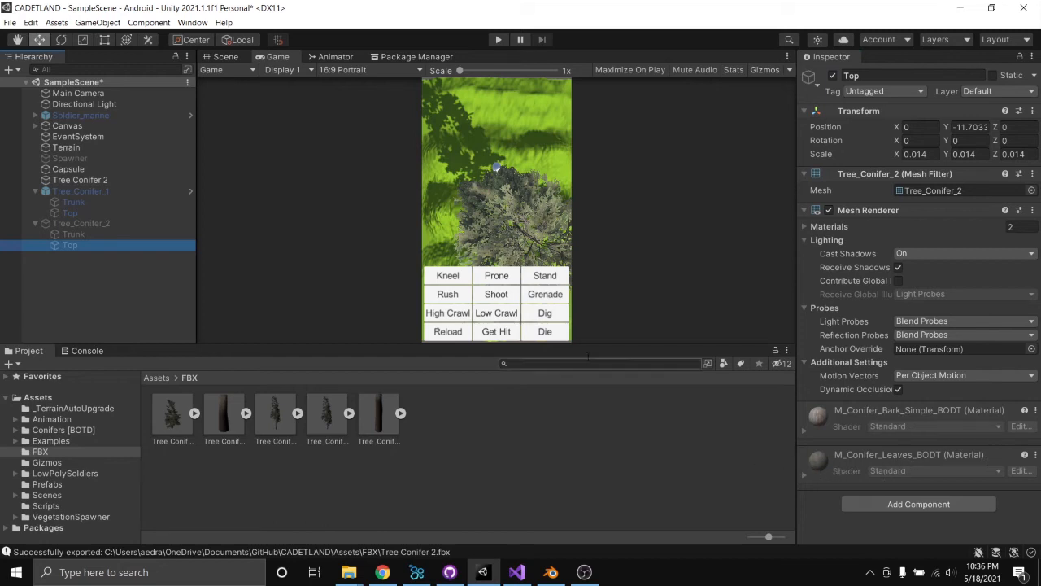
click(48, 179)
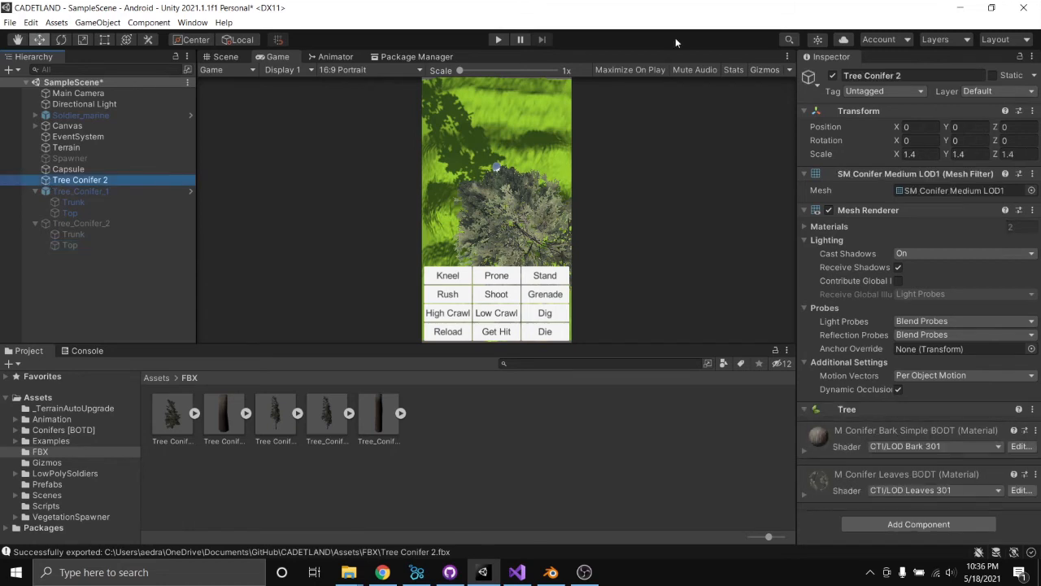
click(833, 76)
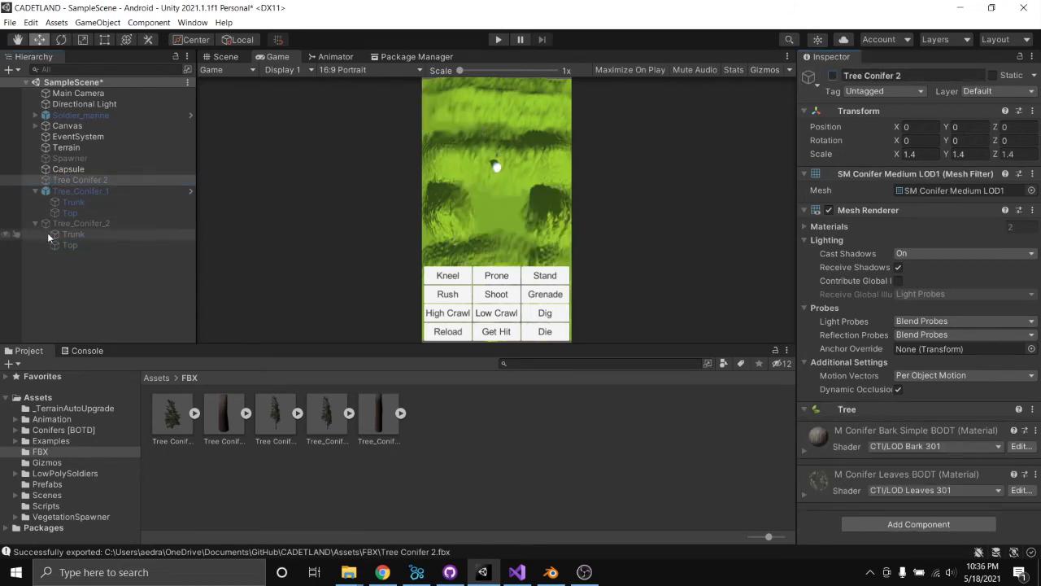
click(36, 223)
click(833, 76)
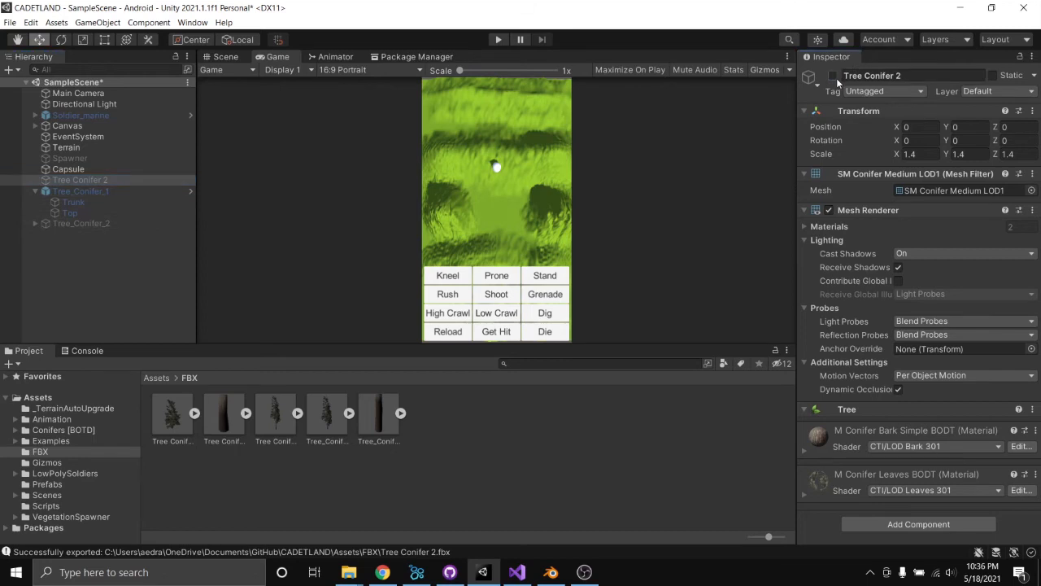
Step: Open the Materials folder in the Conifers [BOTD] Built-in RP sources and assign M Conifer Leaves BODT to the original Tree Conifer 2
click(15, 431)
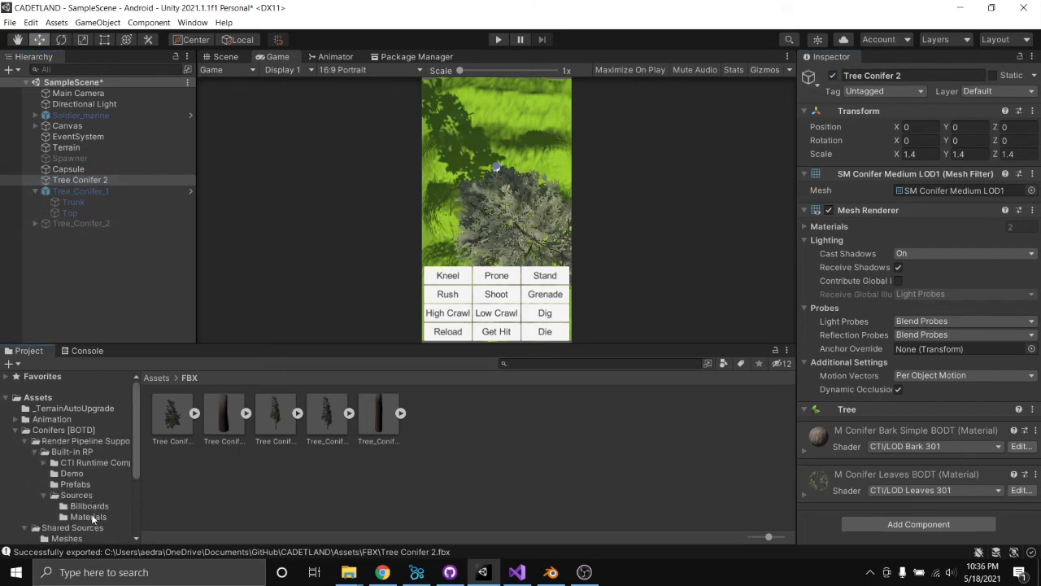
click(89, 518)
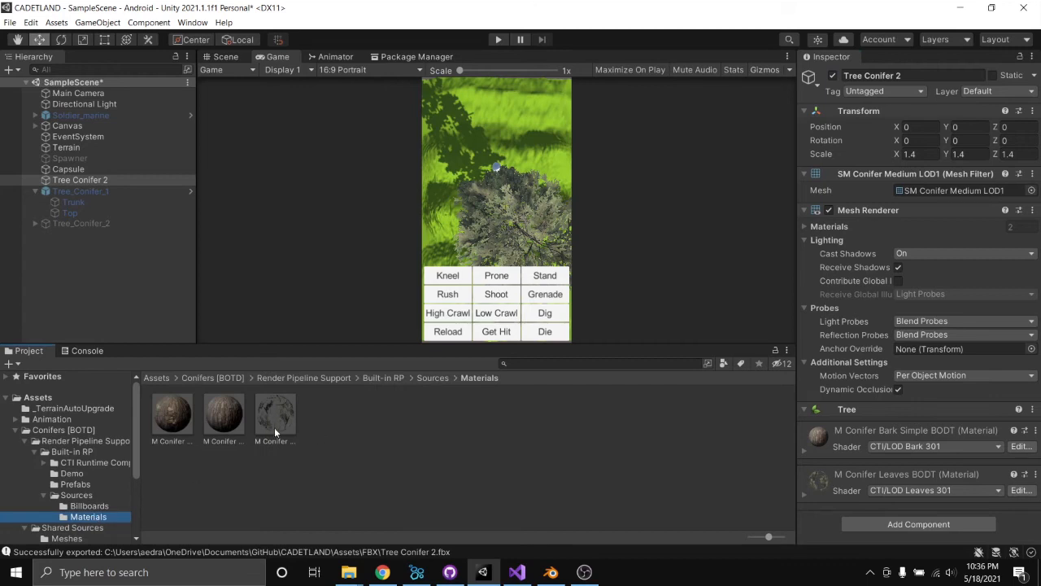
drag(275, 425, 818, 515)
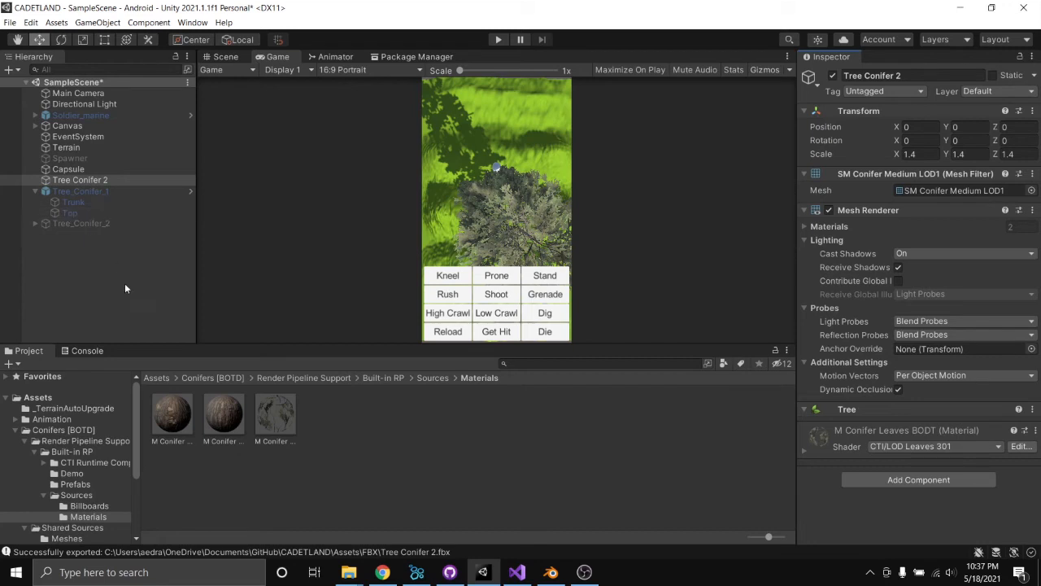
Step: Apply the bark material to the Trunk and M Conifer Leaves BODT to Tree_Conifer_2's Top, and activate Tree_Conifer_2 in place of Tree Conifer 2
click(71, 203)
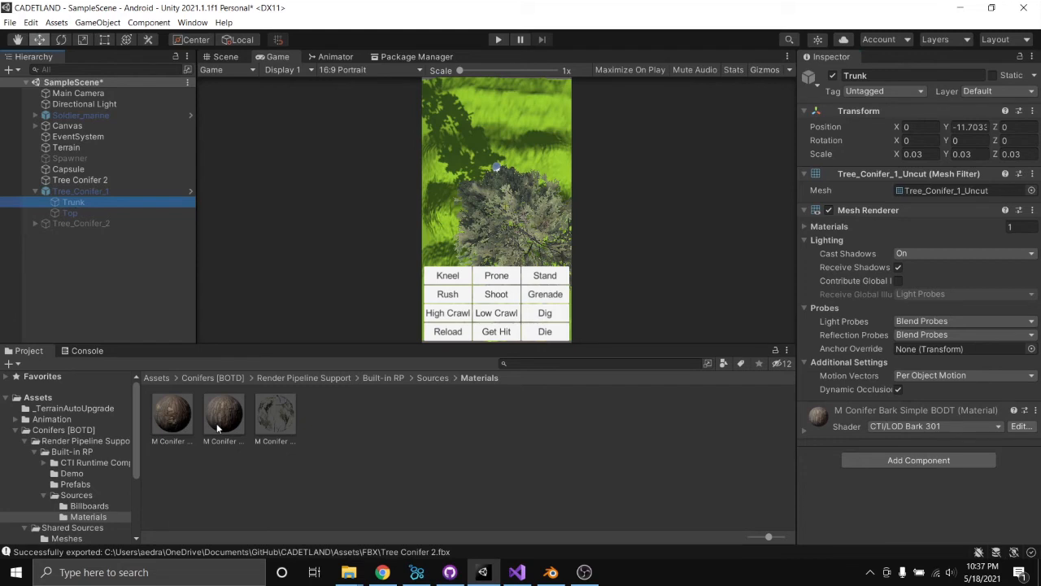
drag(217, 428, 436, 479)
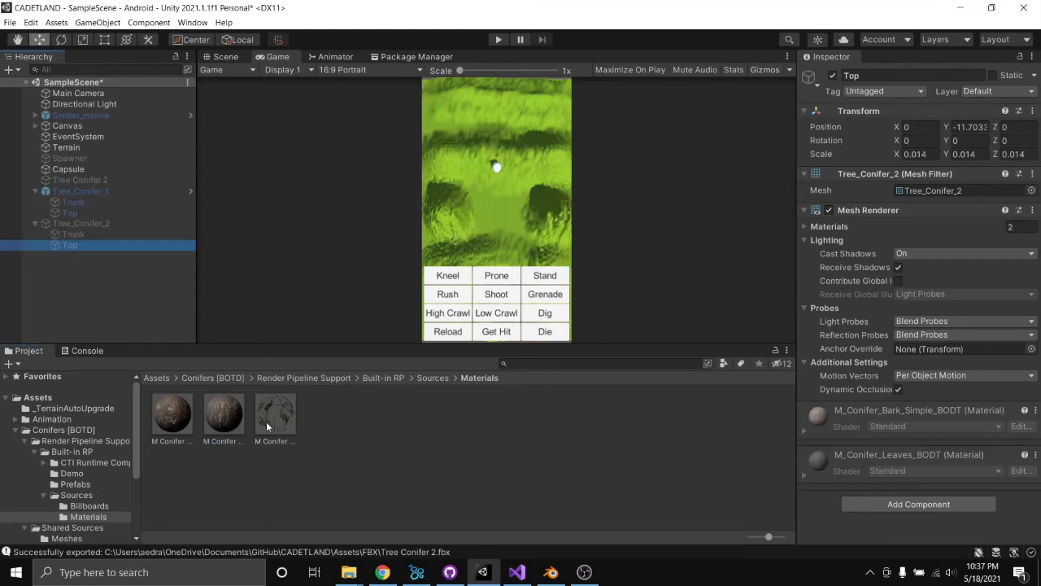
drag(267, 425, 819, 490)
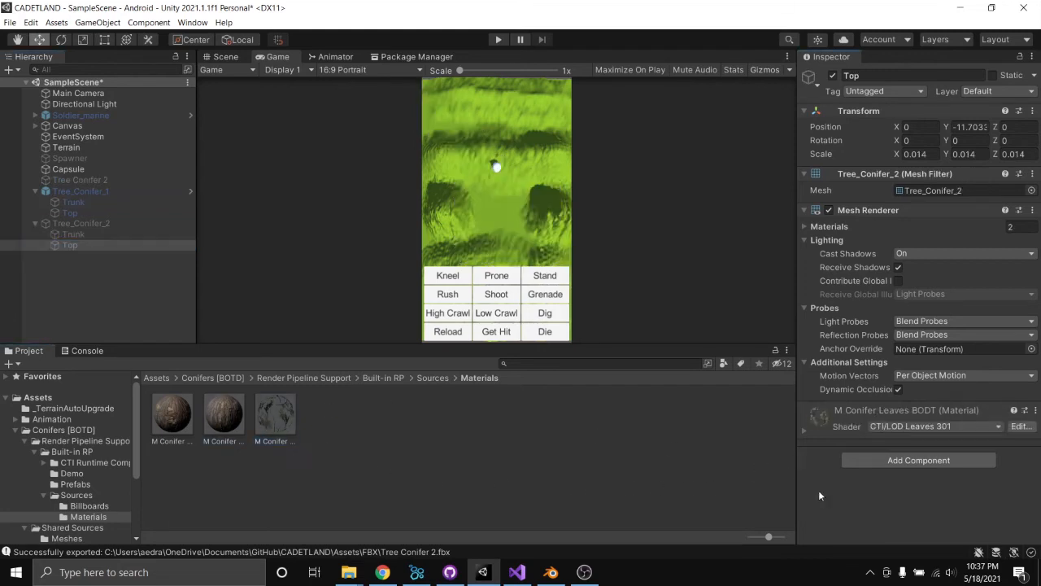
click(50, 222)
click(834, 75)
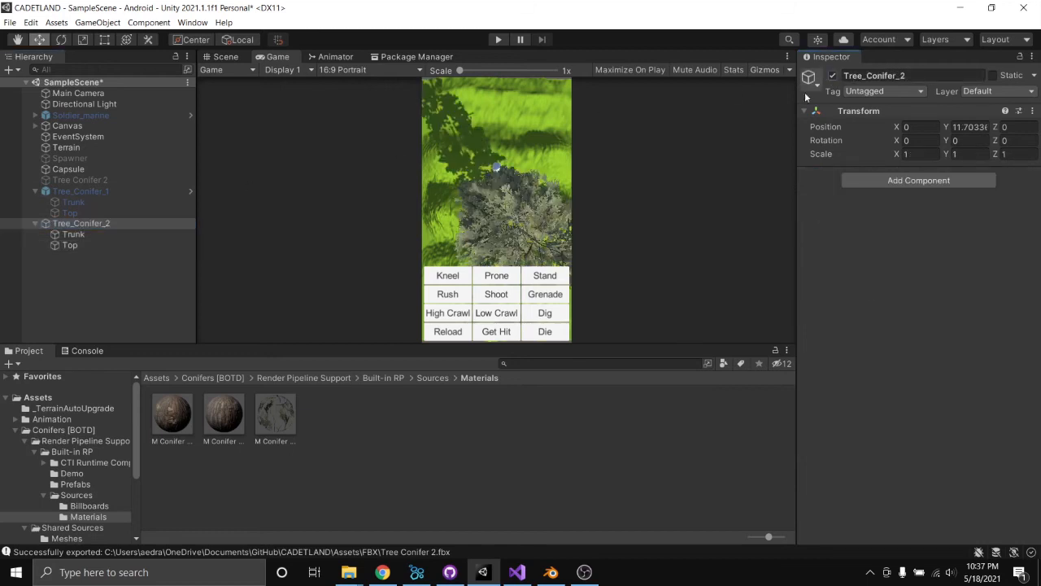
Step: Assign the M Conifer Bark Simple BODT material from the Materials folder to Tree_Conifer_2's Trunk
click(78, 234)
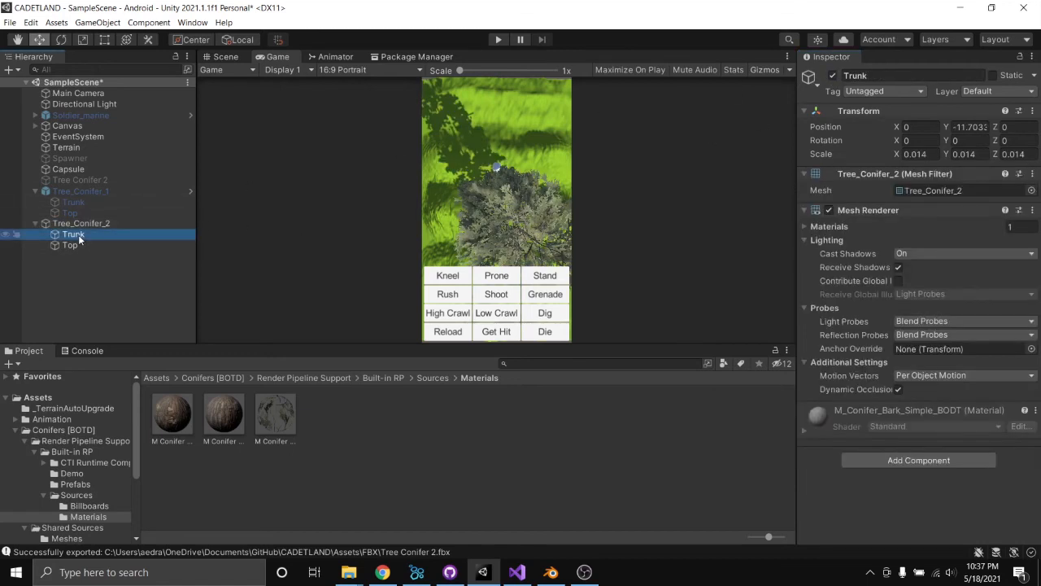
drag(218, 416, 830, 457)
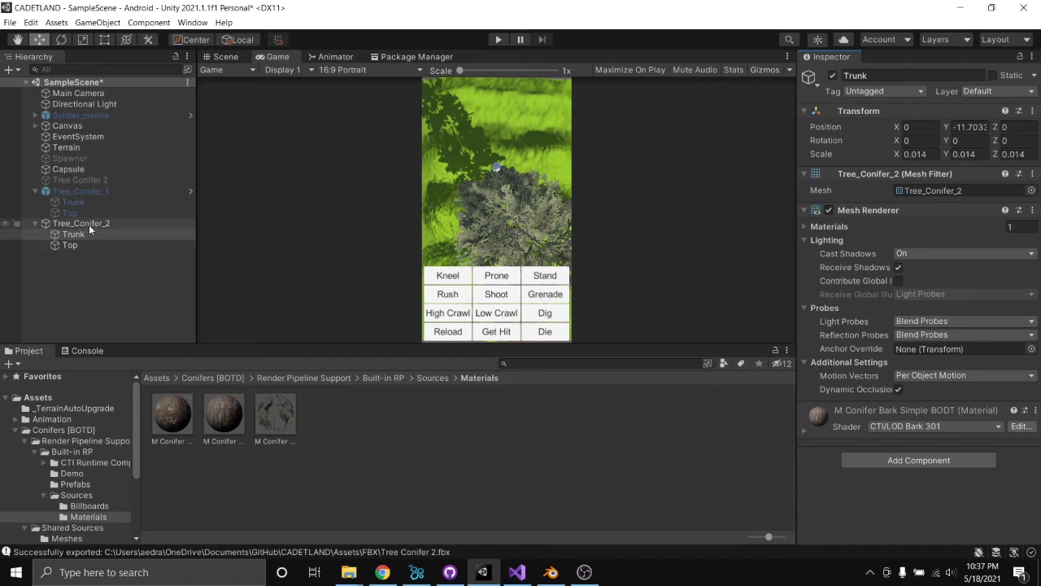
Step: Attach the Tree script from the Scripts folder to Tree_Conifer_2 and set its Tree Button to the Canvas's Button1
click(24, 430)
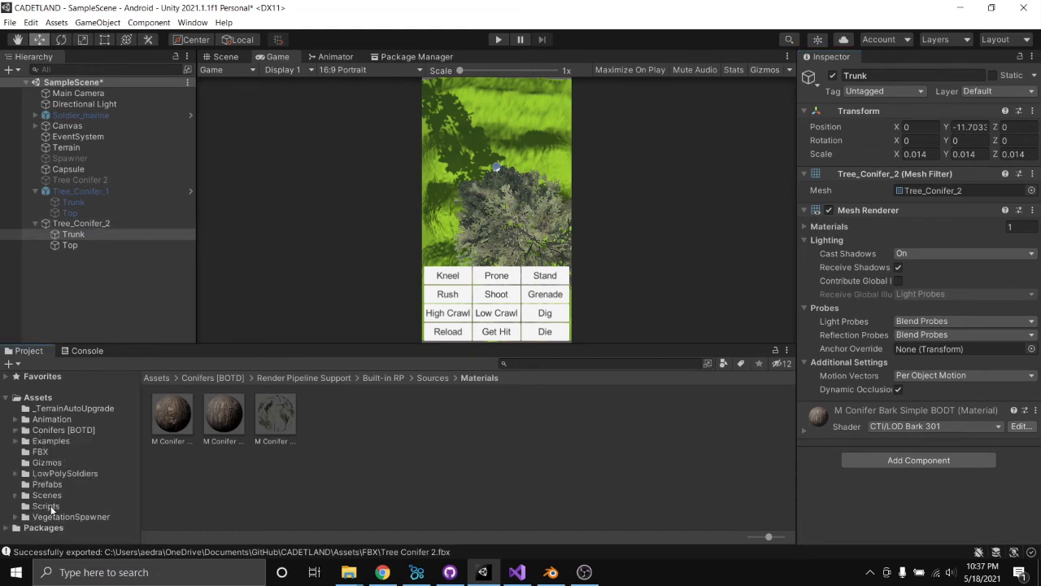
click(47, 507)
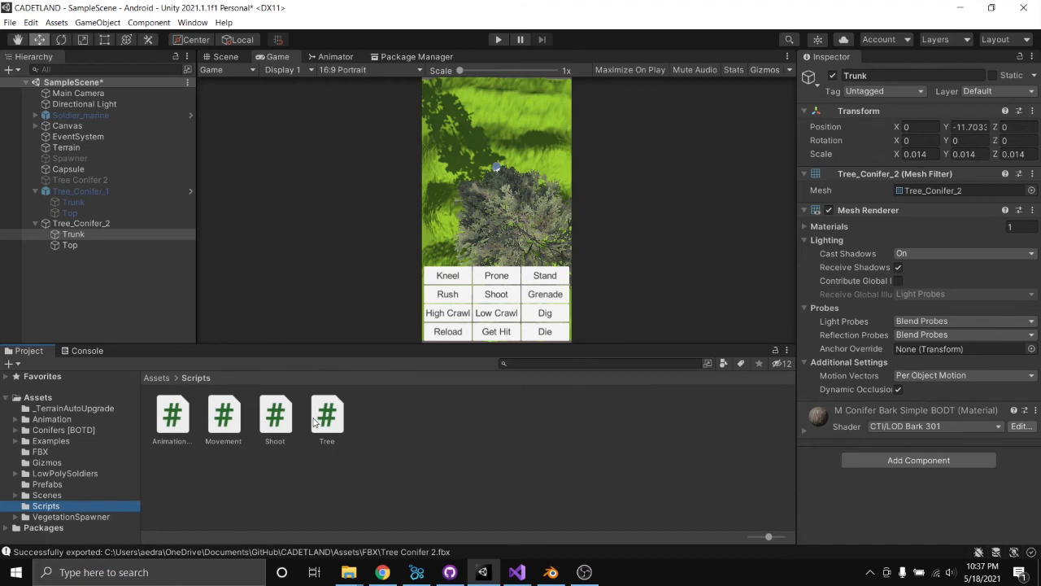
click(85, 224)
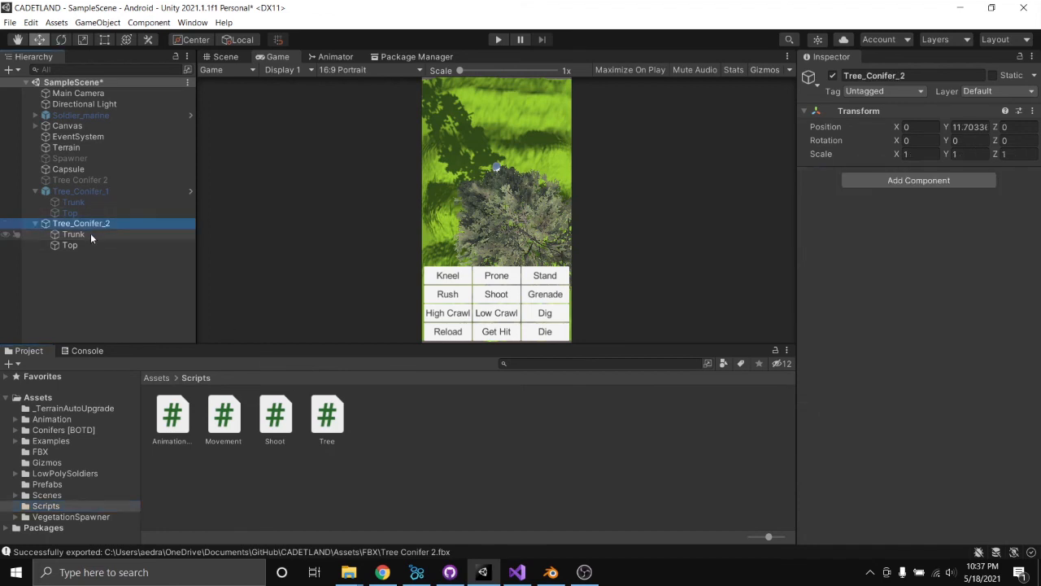
drag(327, 419, 822, 184)
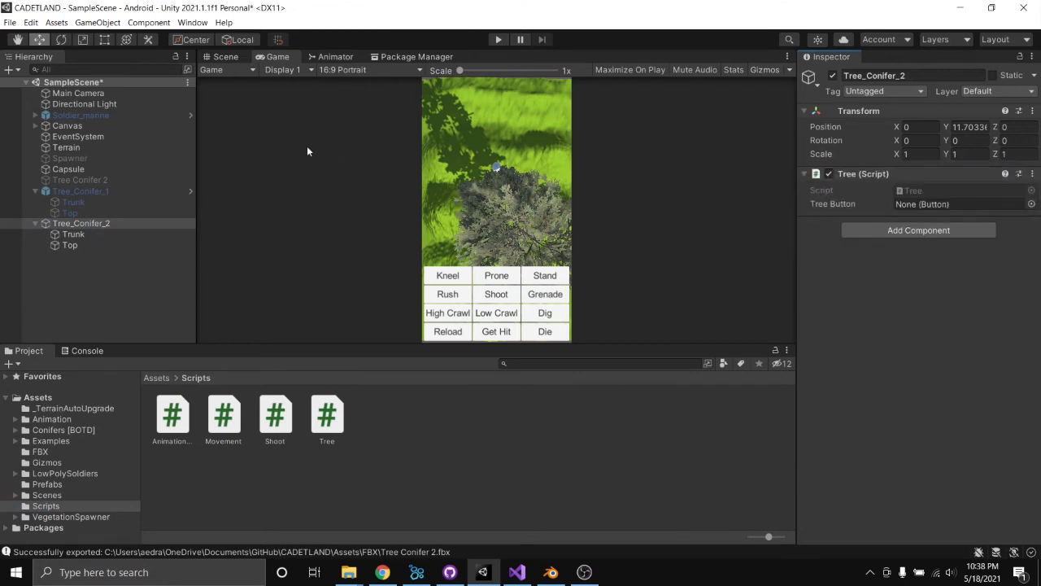
click(34, 126)
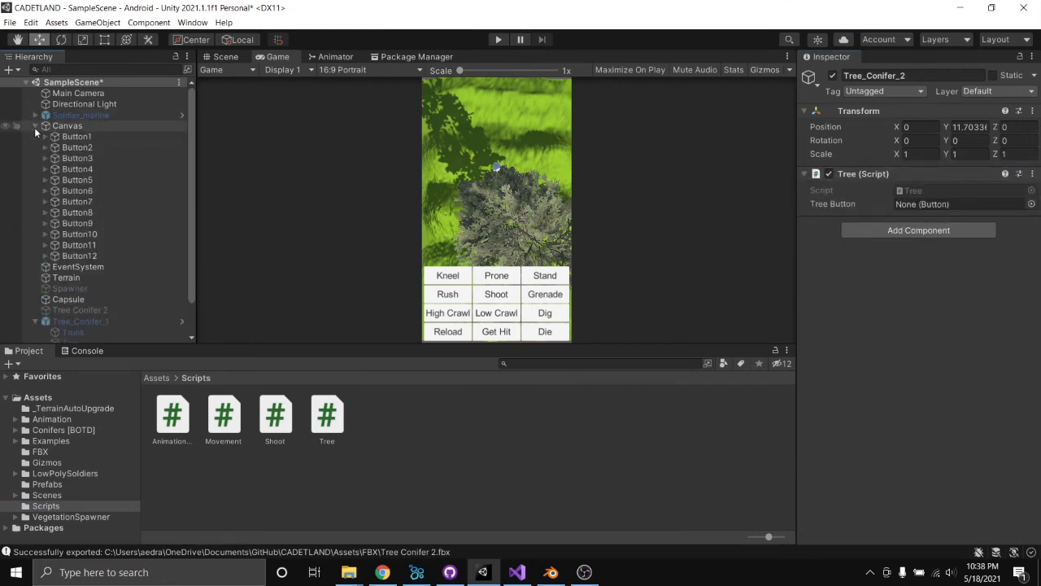
drag(70, 141, 906, 205)
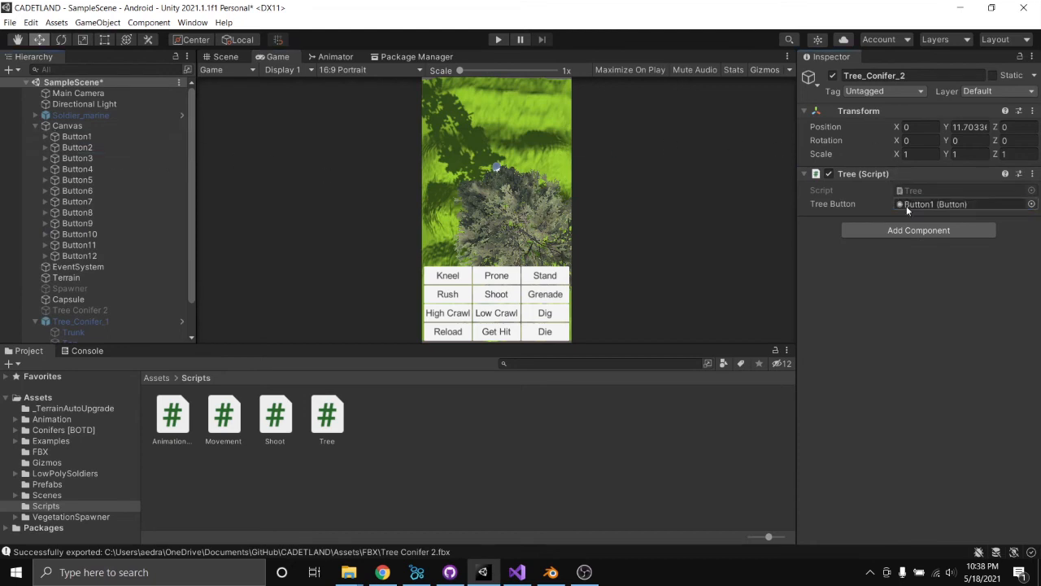
click(34, 125)
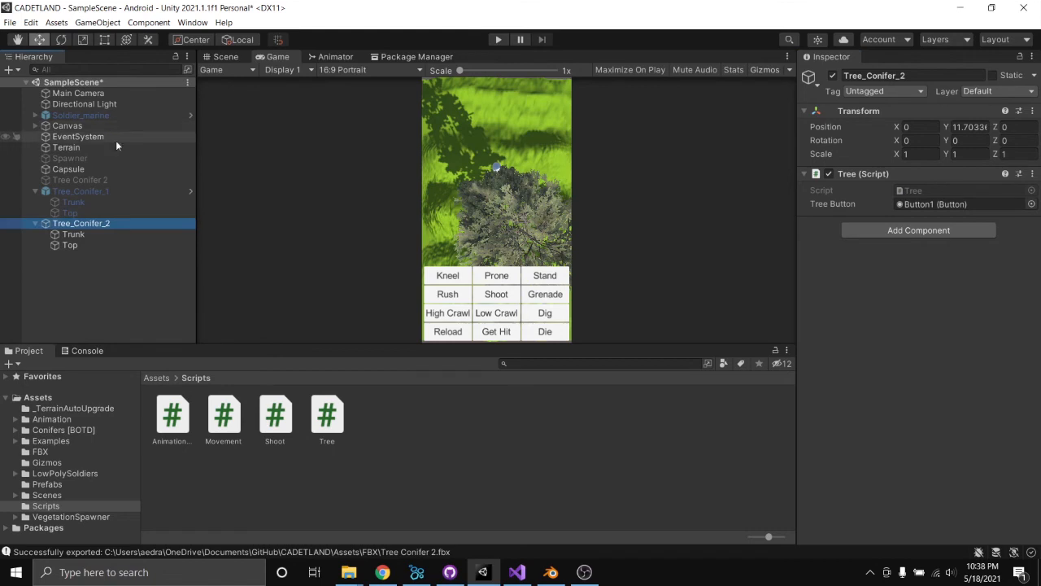
Step: Run the scene in play mode to test chopping Tree_Conifer_2 with the Kneel button, and stop it
click(500, 40)
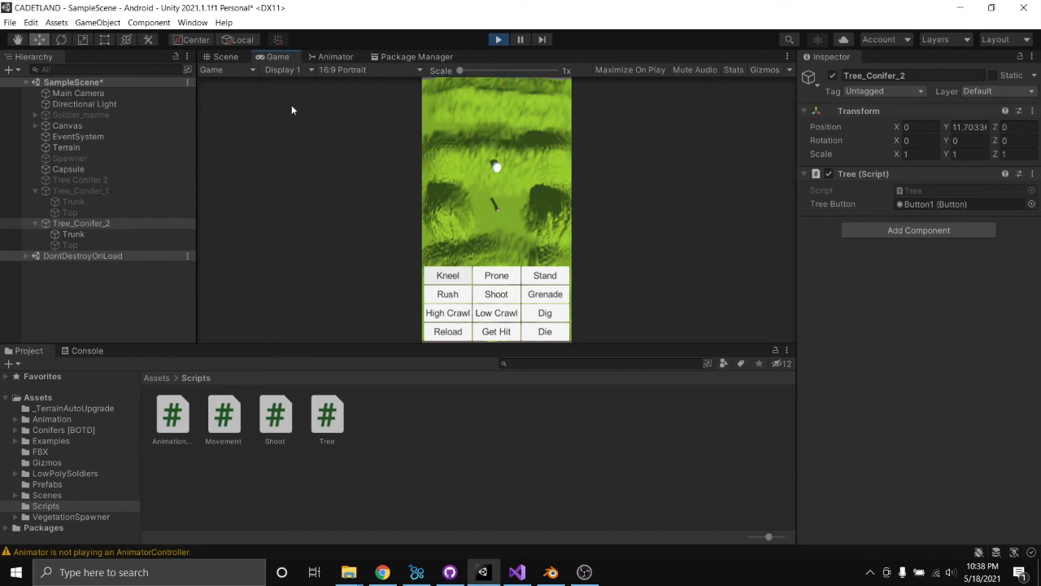
click(498, 39)
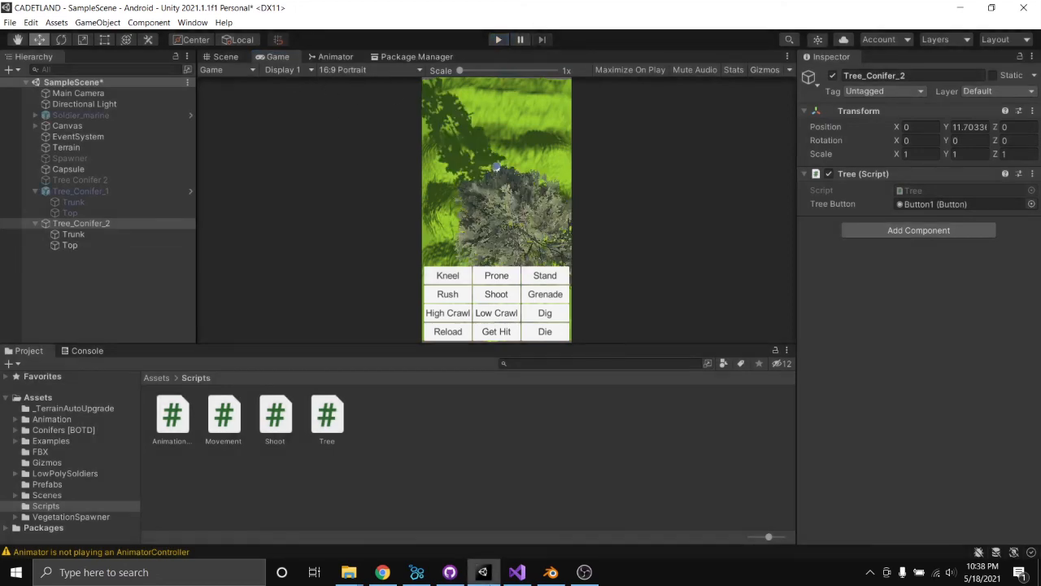
Step: Review the GetChild(1) lookup and Chop method of Tree.cs in Visual Studio against Tree_Conifer_2's child order in Unity
click(517, 572)
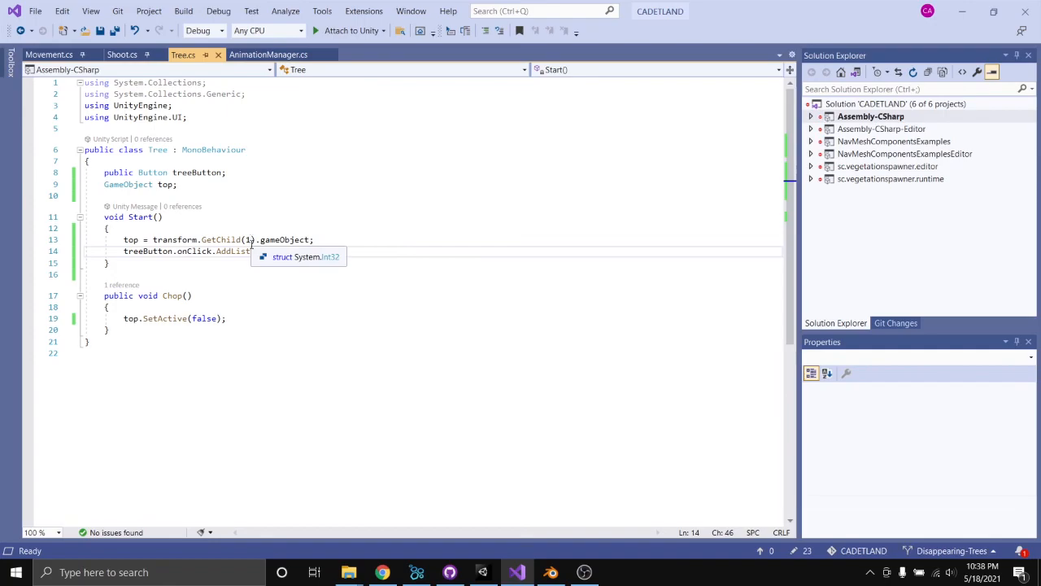
click(482, 572)
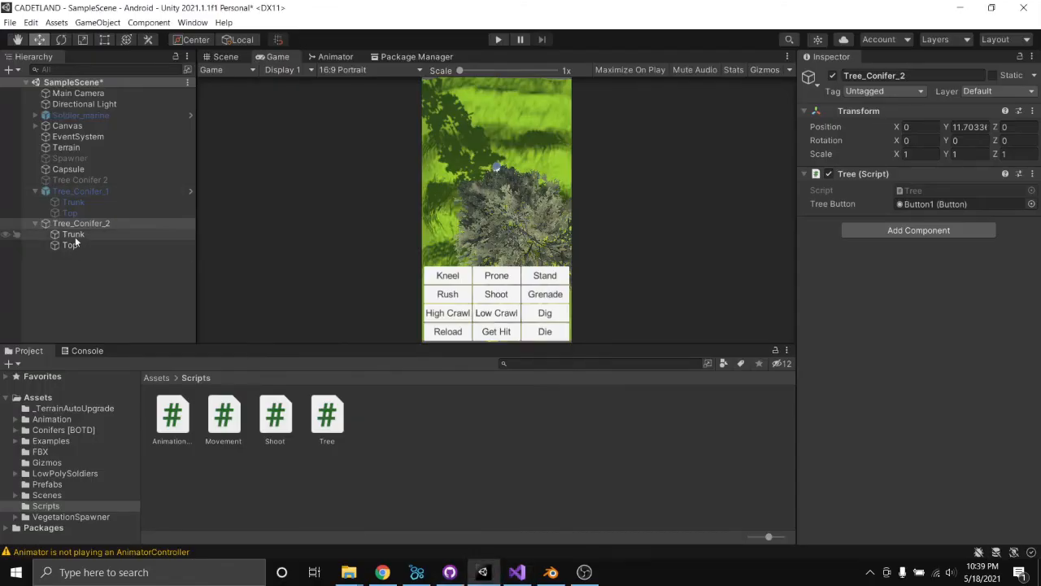
click(509, 579)
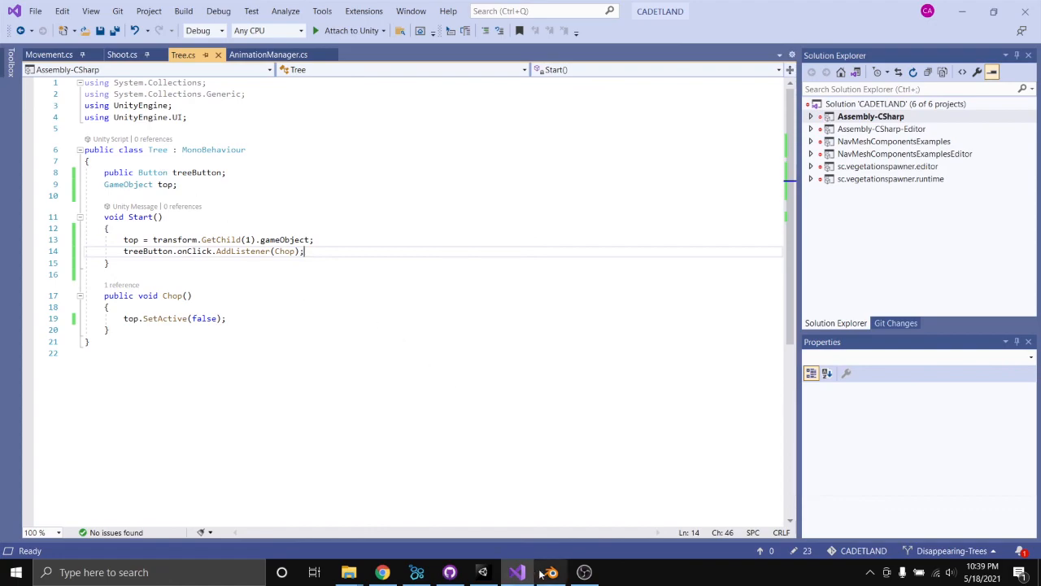
click(482, 572)
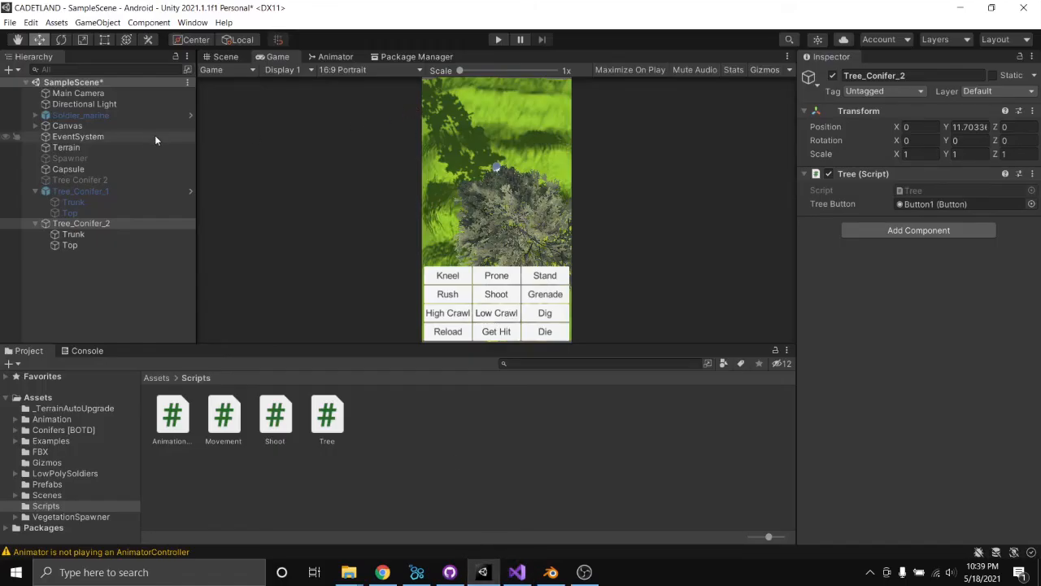